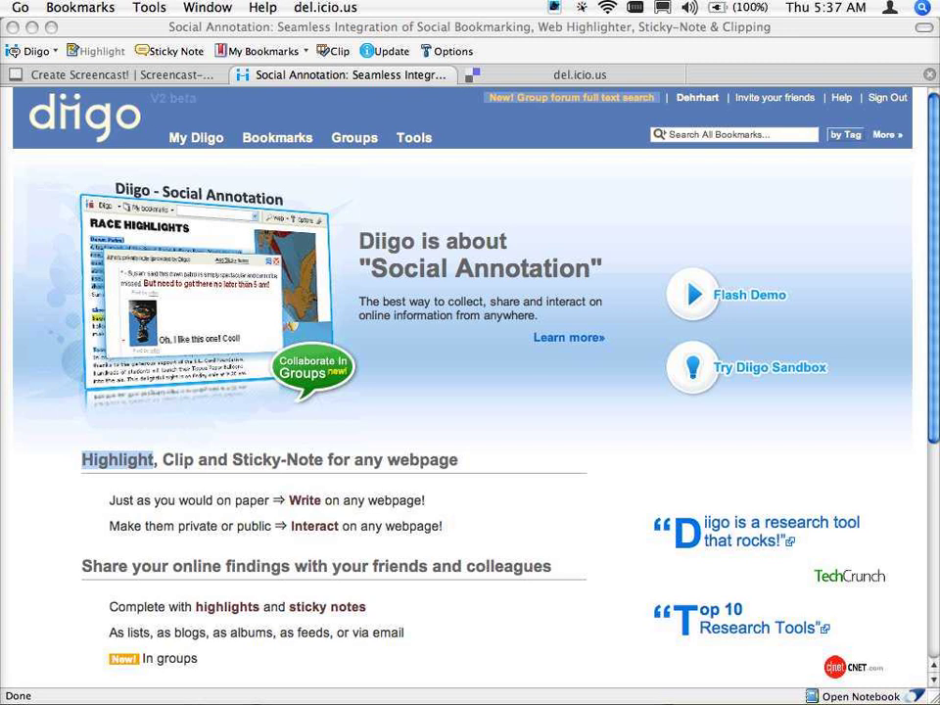
Look over the home page's feature summary and footer tool links, and open the My Diigo bookmarks page.
scroll(474, 503, down, 5)
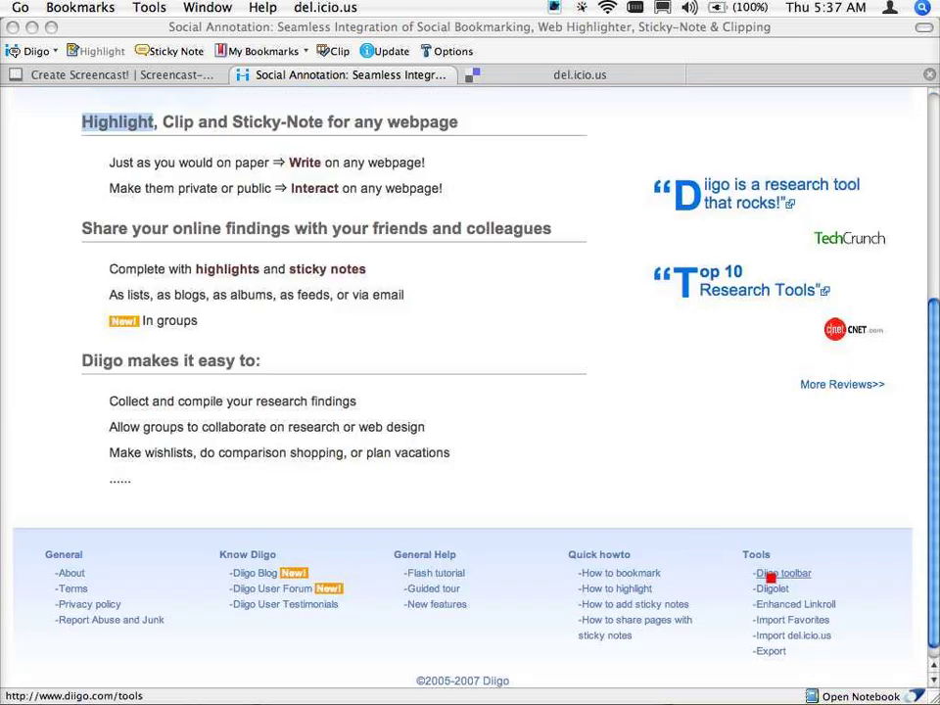
scroll(741, 557, up, 2)
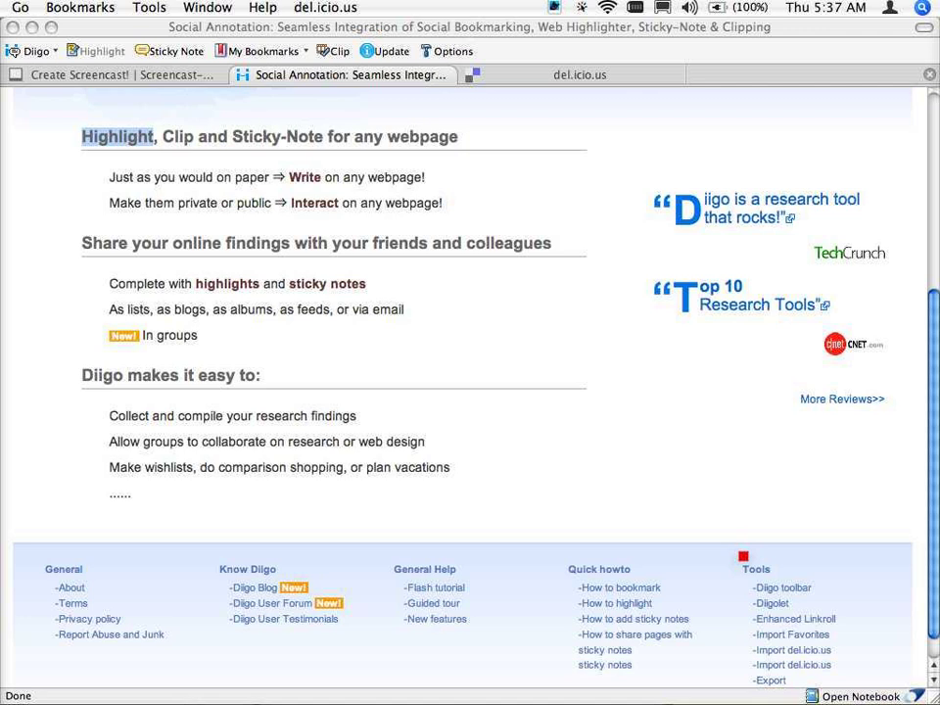
scroll(744, 557, up, 1)
scroll(743, 556, up, 6)
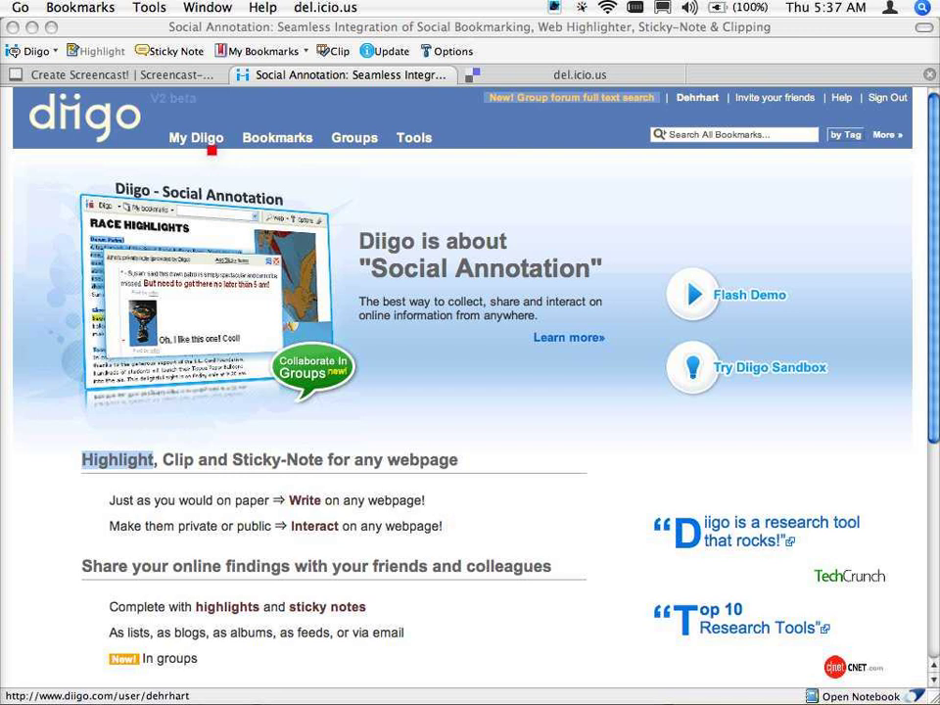
click(209, 146)
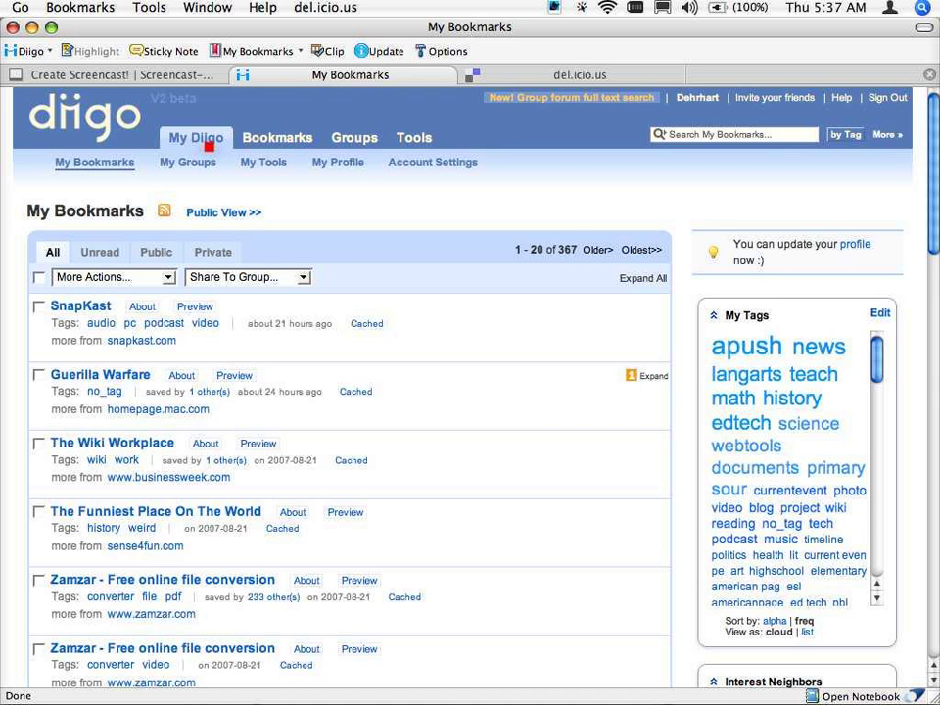
Sort the My Tags box alphabetically and display the tags as a list instead of a cloud.
scroll(161, 277, down, 5)
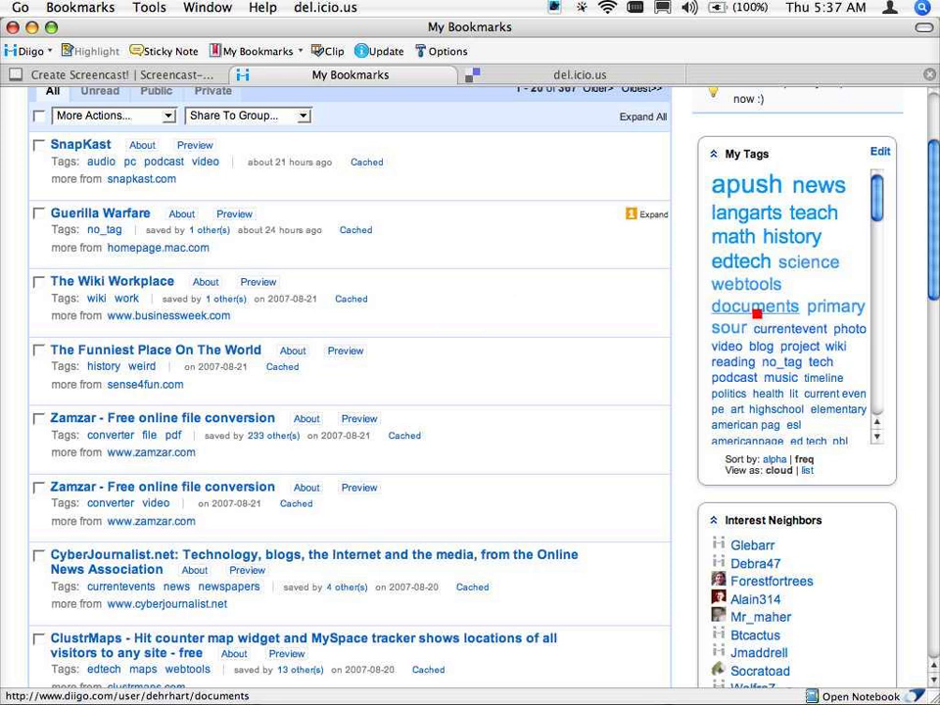
click(775, 459)
click(807, 474)
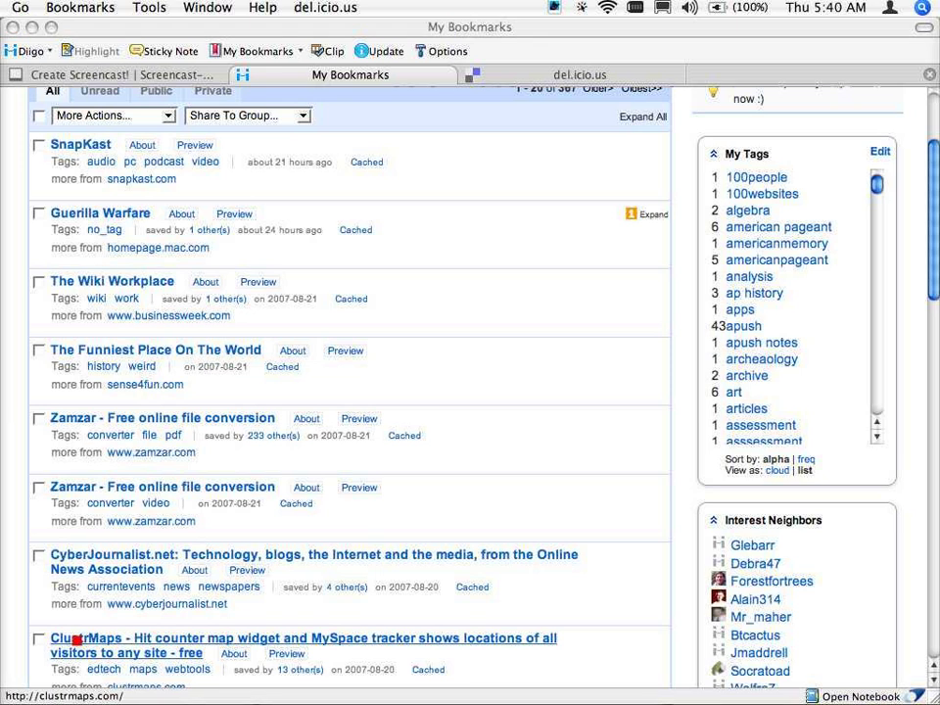
scroll(77, 640, down, 1)
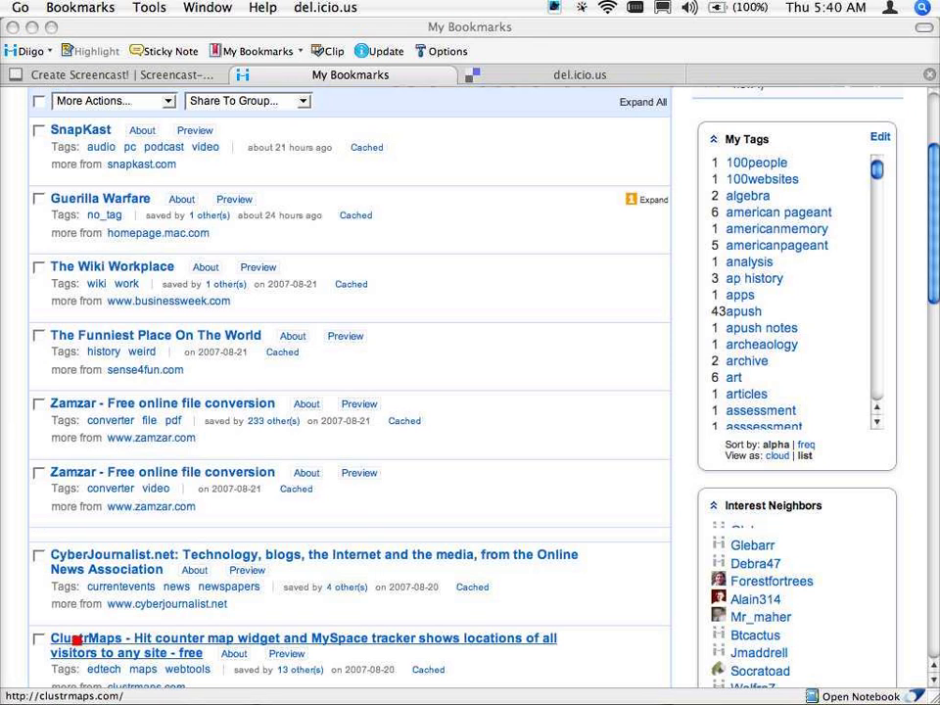
scroll(76, 641, up, 5)
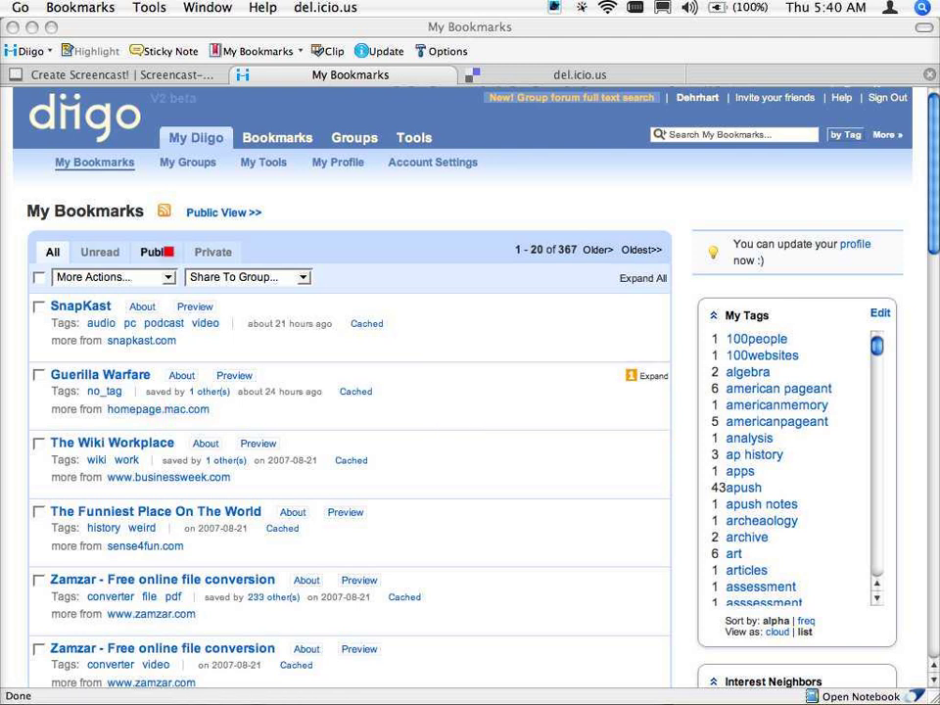
Start creating a new group from My Groups and name it "Period 1" followed by the student's first initial and surname.
click(182, 164)
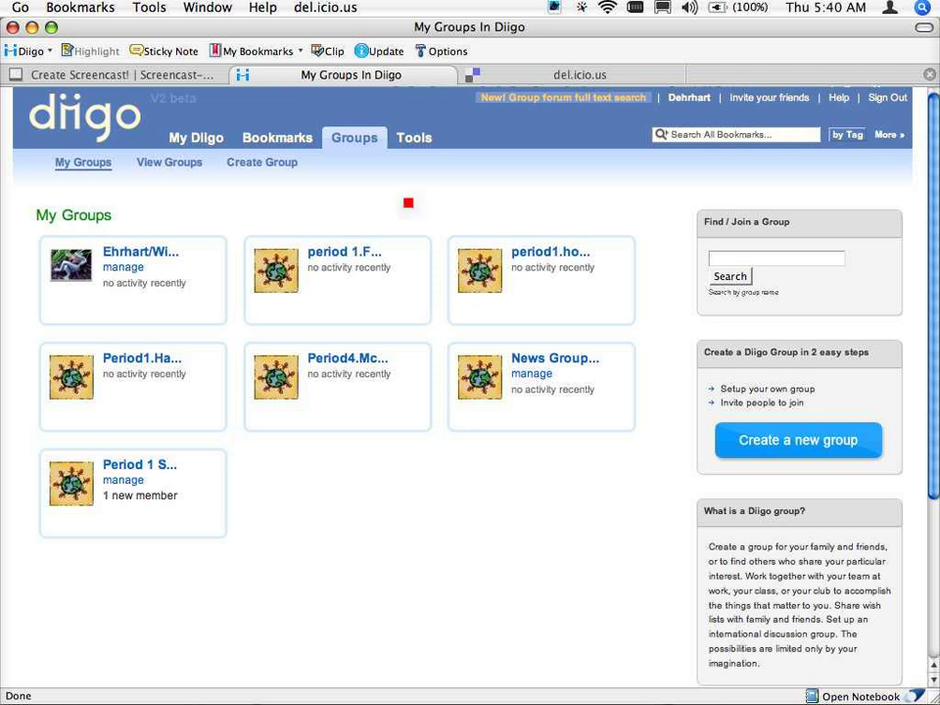
click(745, 443)
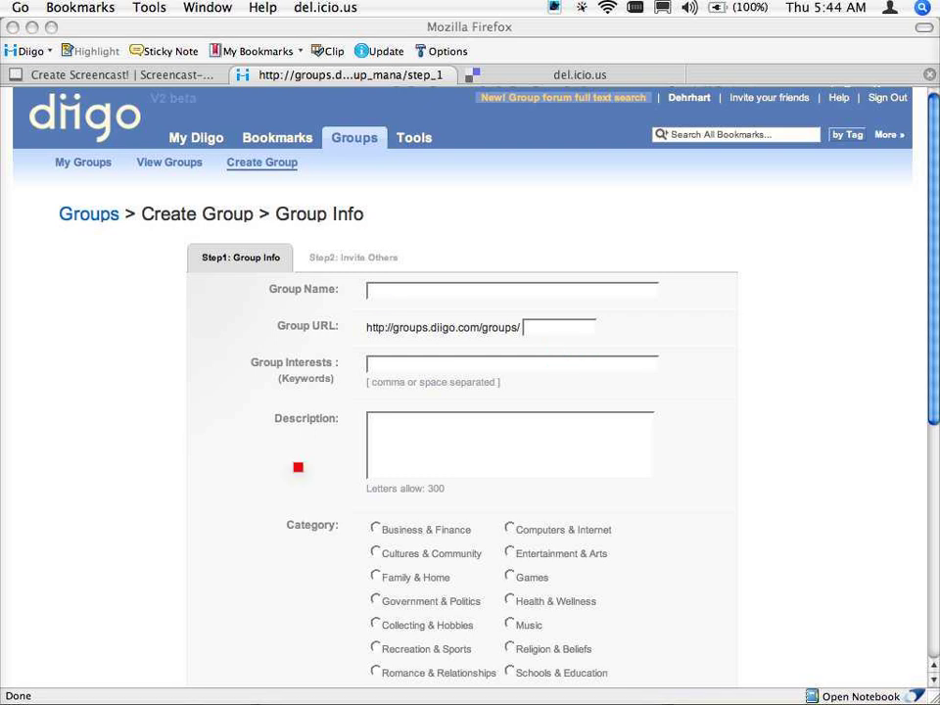
click(380, 296)
click(379, 299)
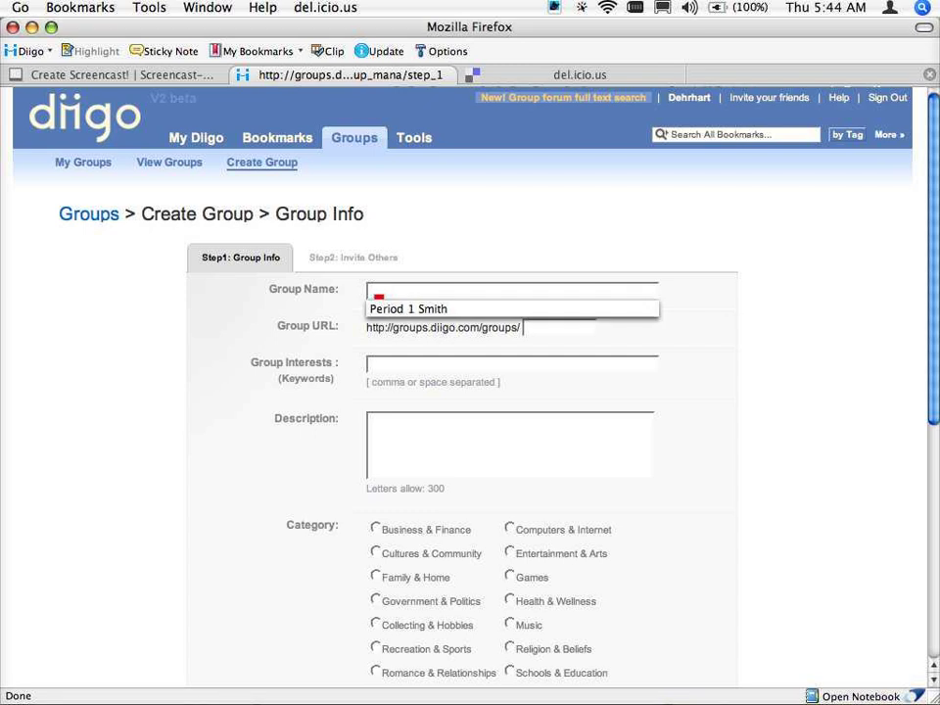
text(Period 1 jS)
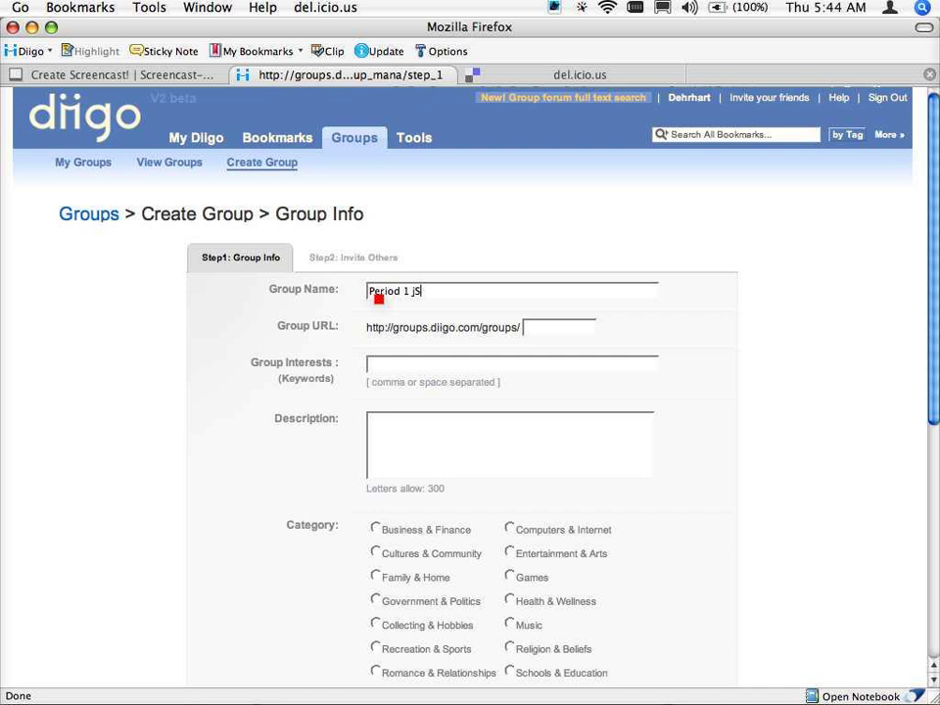
text(mith)
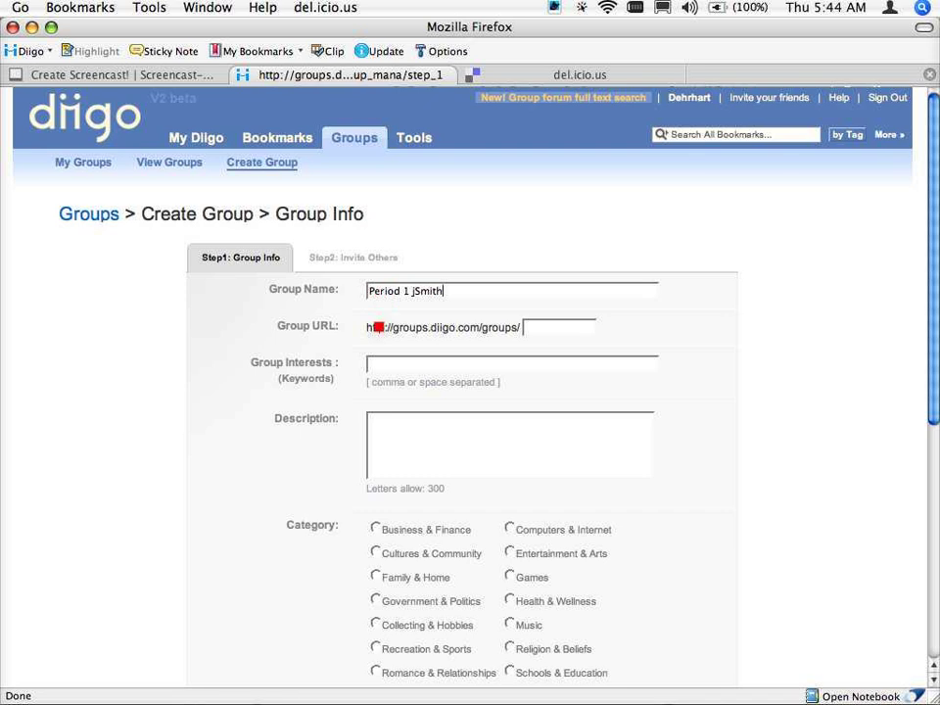
Enter the student's first initial and surname in lowercase as the ending of the group URL.
click(385, 368)
click(547, 329)
text(jsmith)
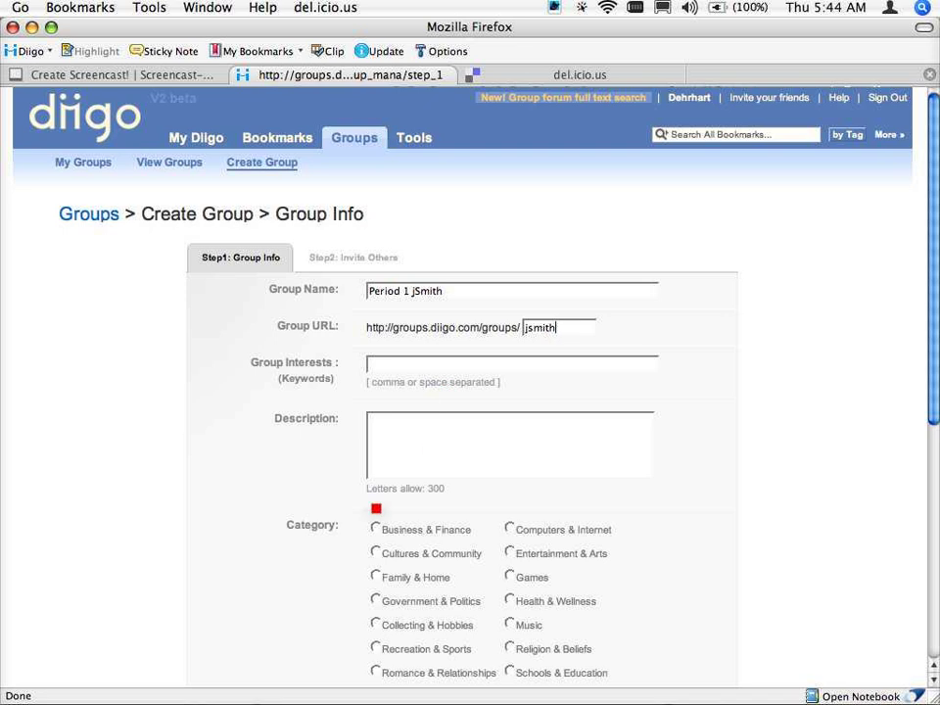
Set the group's privacy mode to "Private - only members can view" and create the group.
scroll(377, 508, down, 5)
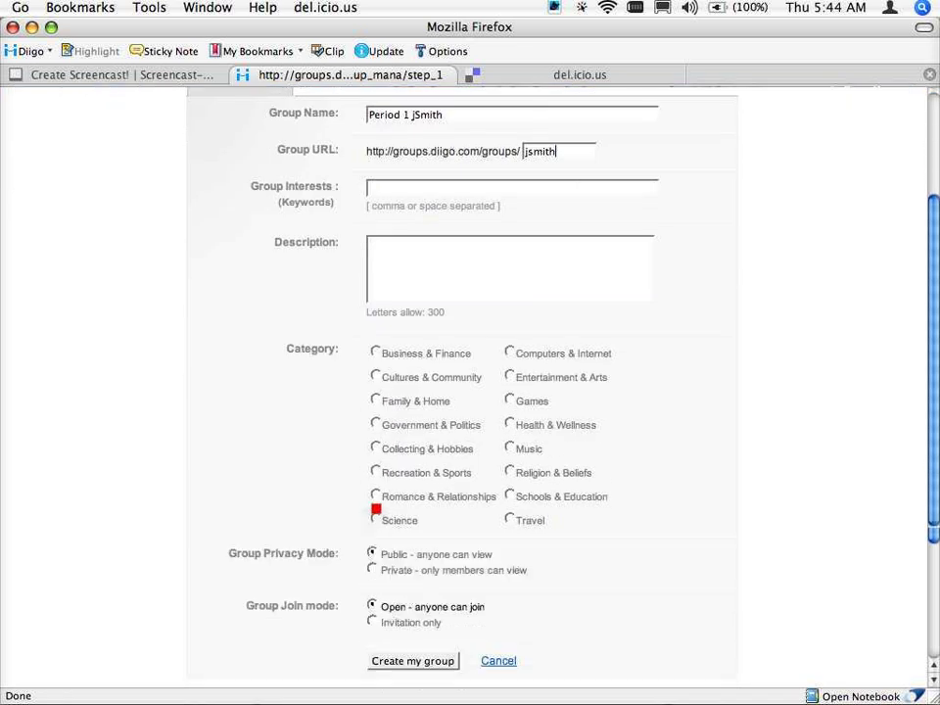
scroll(376, 509, down, 3)
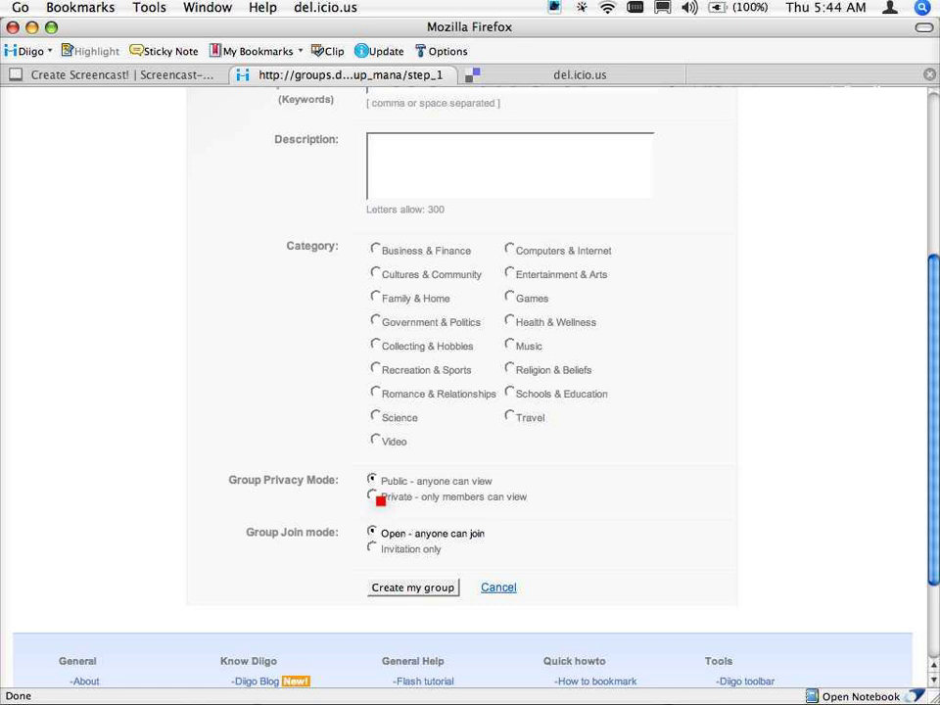
click(380, 500)
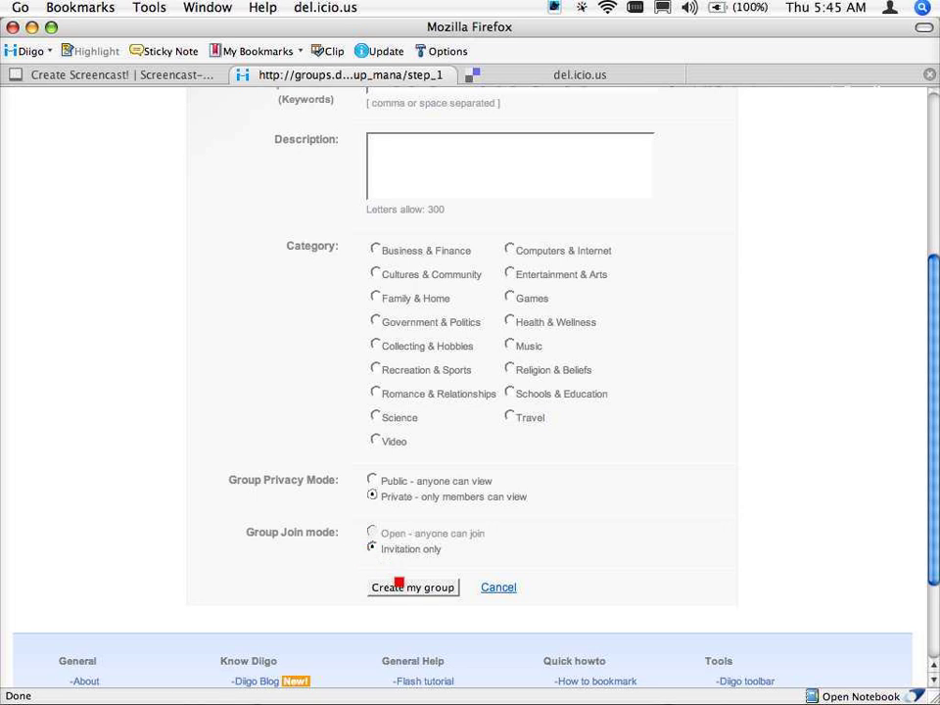
click(399, 587)
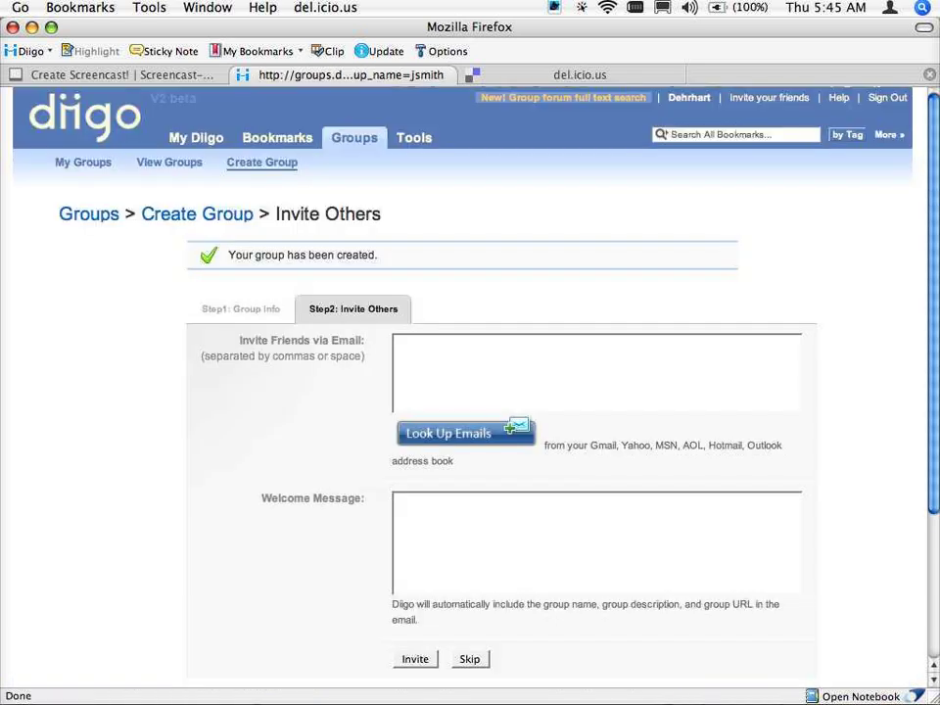
Open the Period1 student group that shares the Guerilla Warfare bookmark from My Groups, and open that bookmarked page.
scroll(470, 391, down, 1)
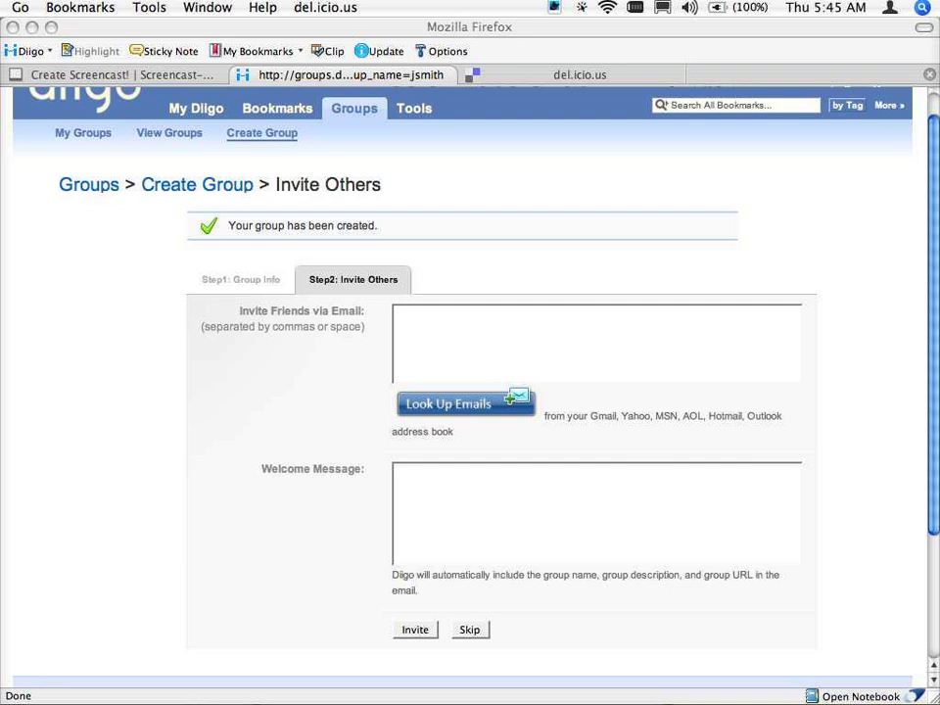
scroll(92, 645, up, 1)
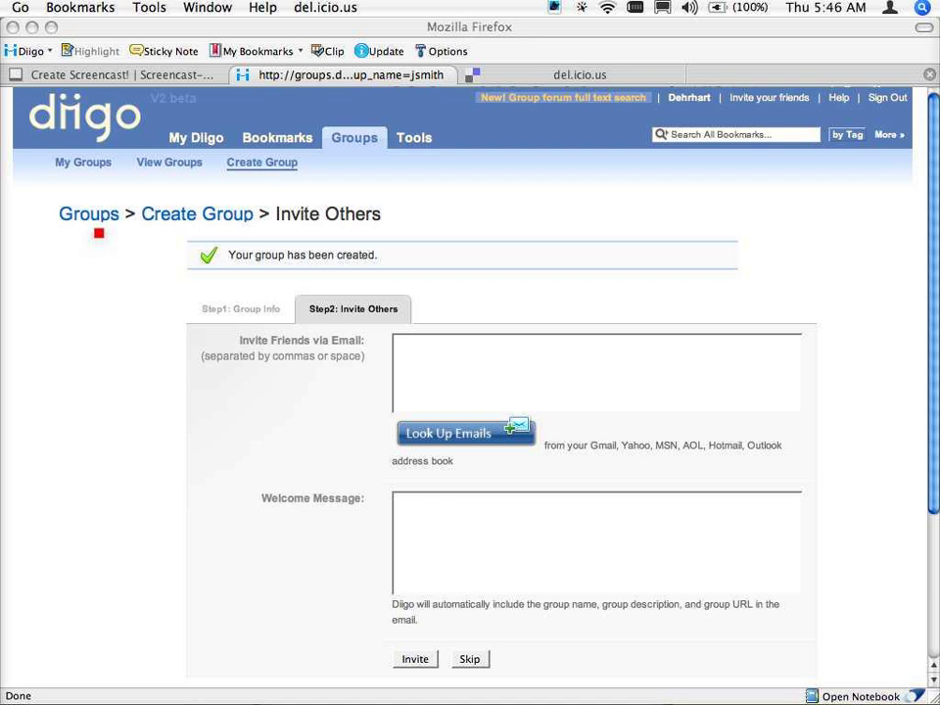
click(80, 168)
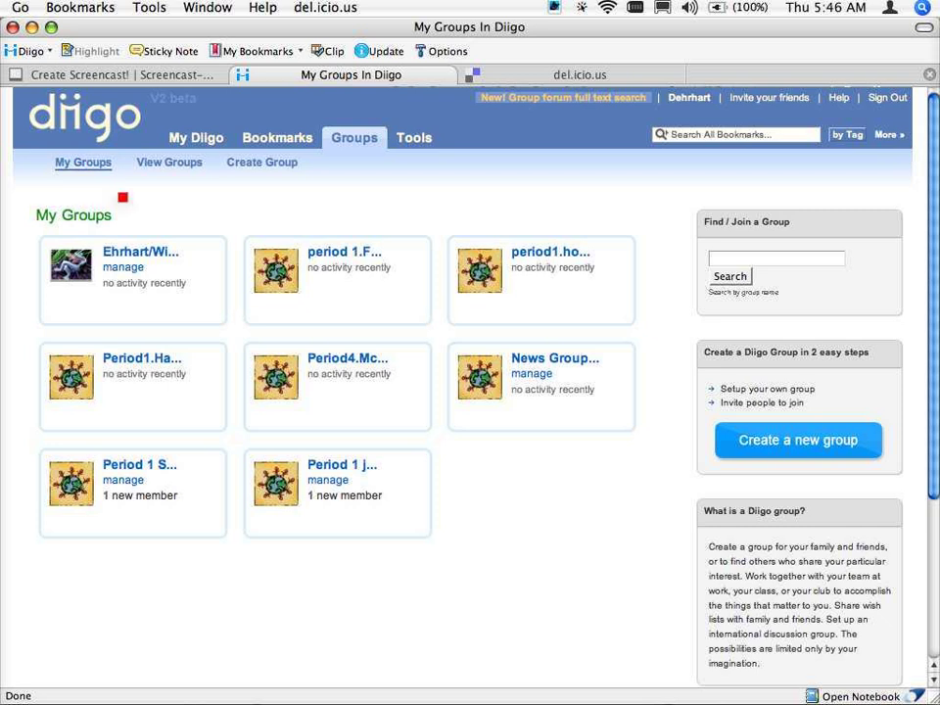
click(135, 361)
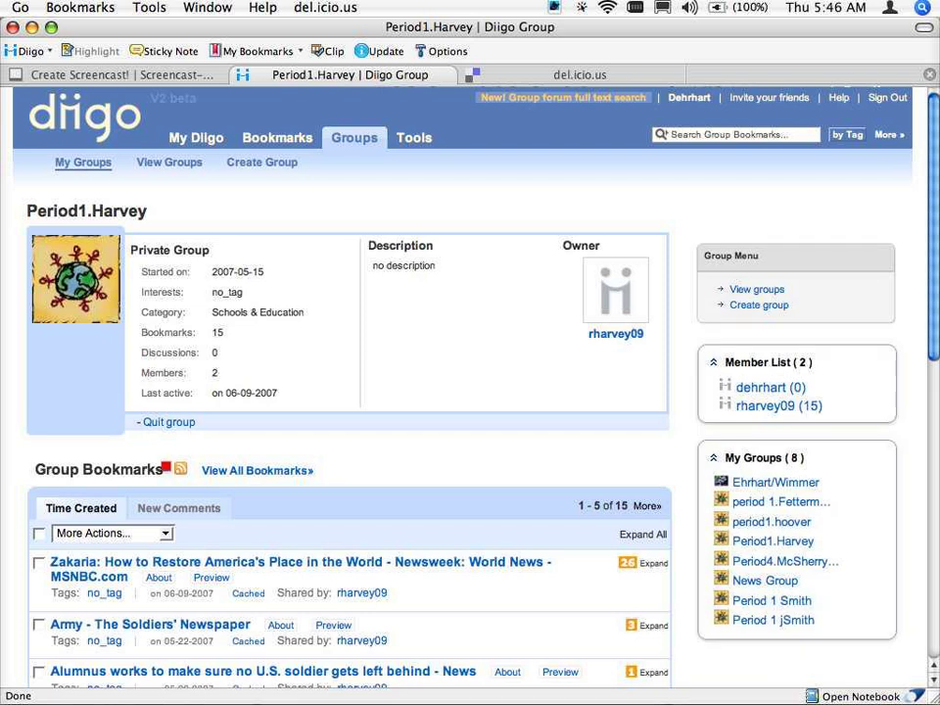
scroll(182, 505, down, 5)
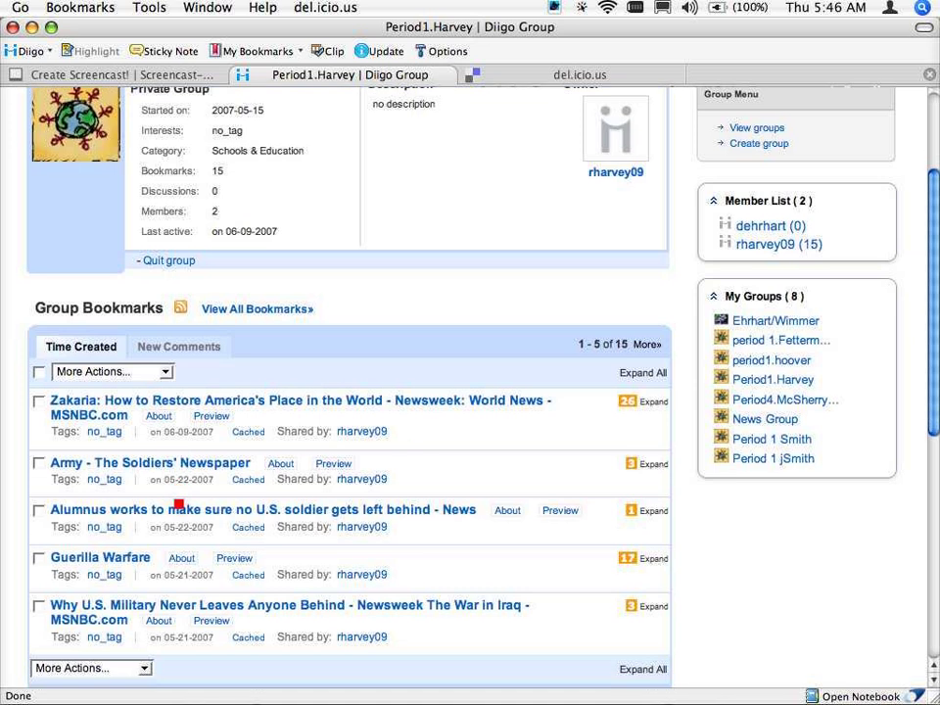
scroll(179, 506, down, 3)
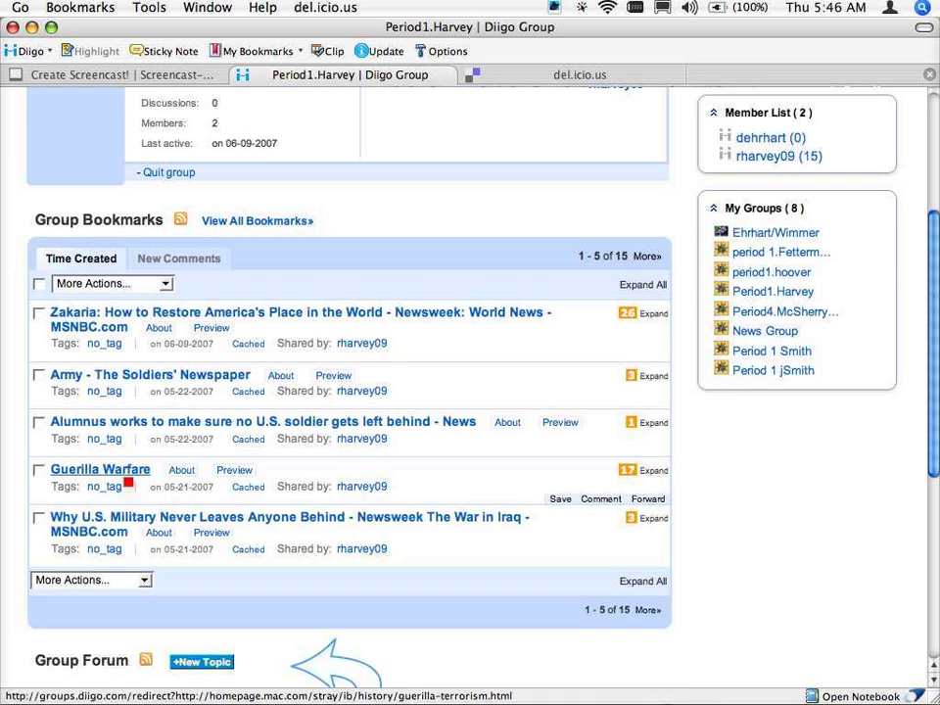
click(124, 475)
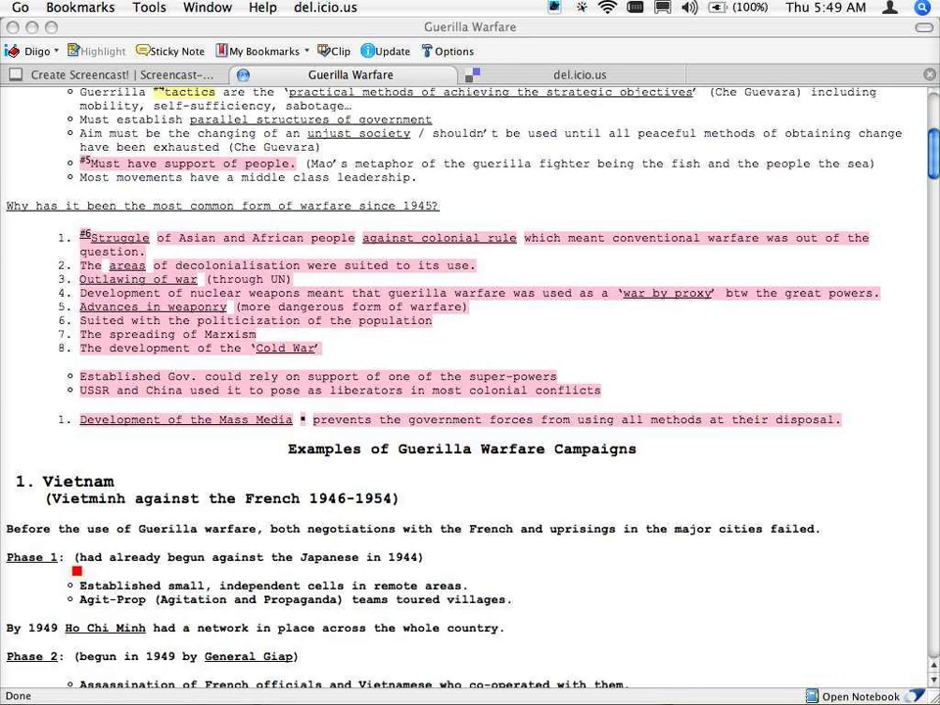
Examine the numbered highlights on the Guerilla Warfare page and the sticky note attached to "Must have support of people.".
scroll(74, 530, up, 3)
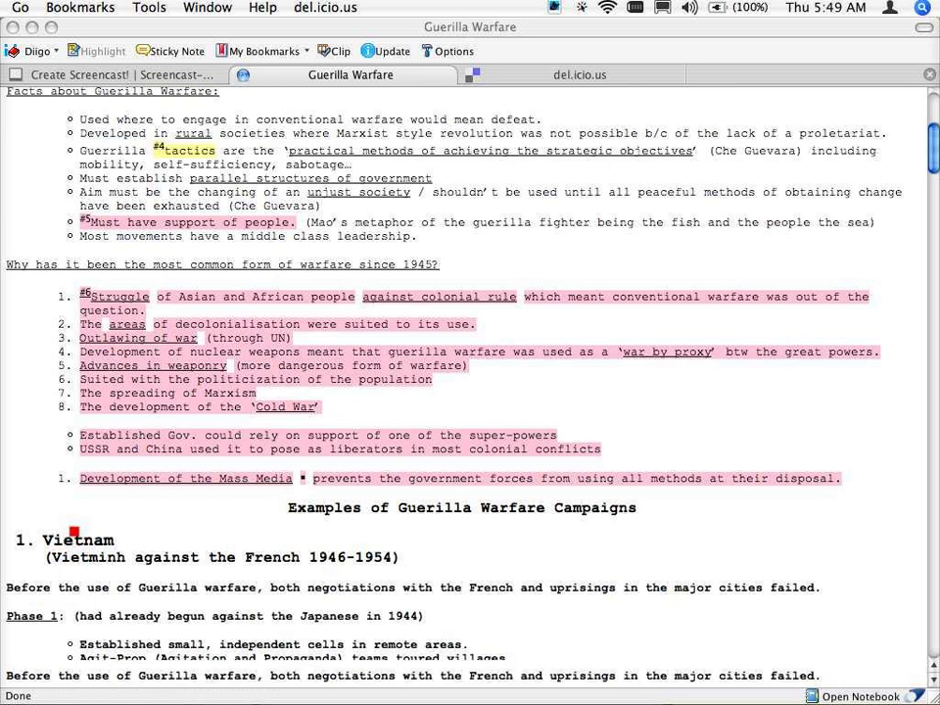
scroll(74, 532, up, 5)
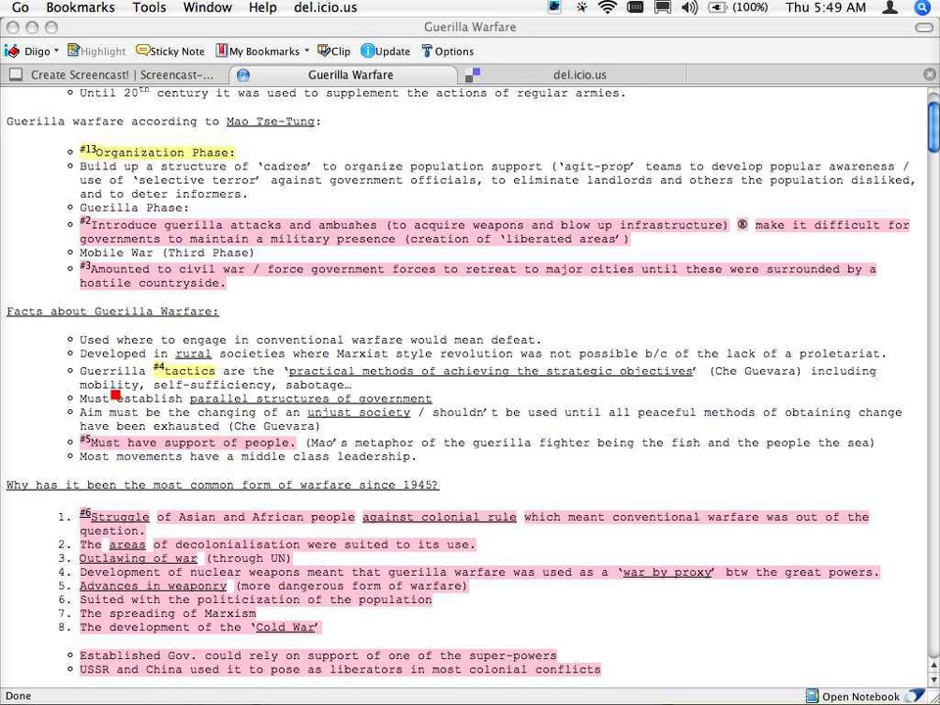
mouse_move(184, 373)
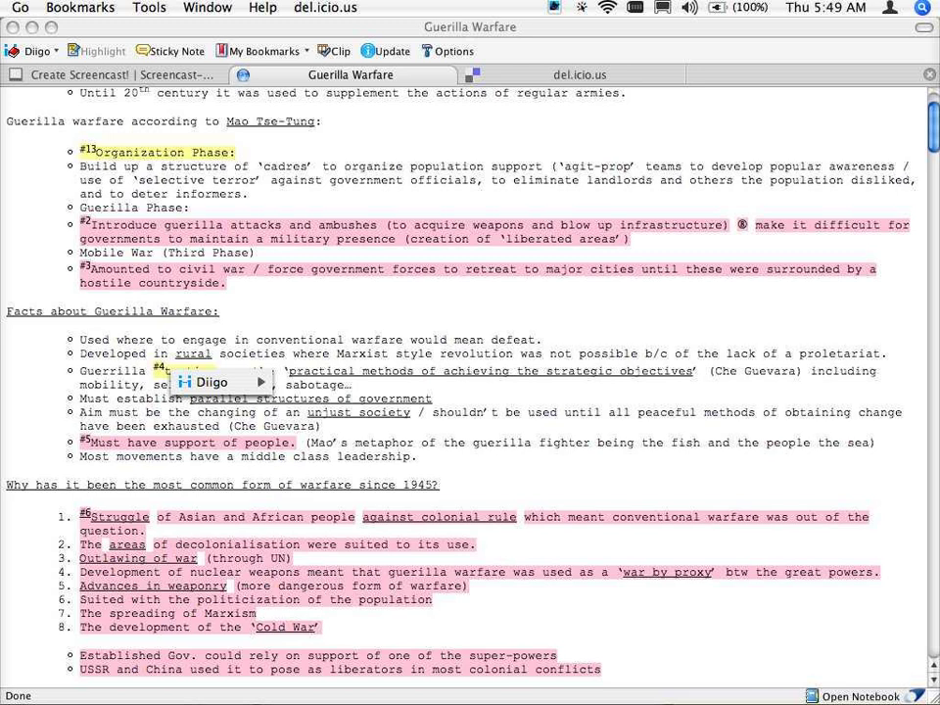
mouse_move(119, 444)
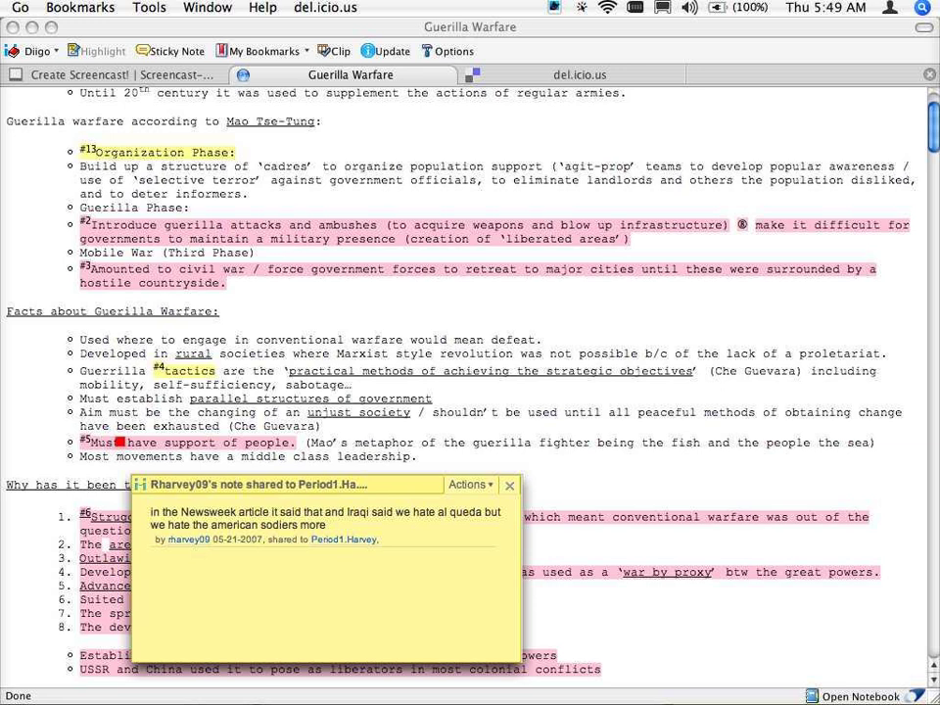
Highlight the bullet "Used where to engage in conventional warfare would mean defeat." under Facts about Guerilla Warfare.
mouse_move(121, 426)
mouse_down()
mouse_move(102, 414)
mouse_move(86, 347)
mouse_move(132, 348)
mouse_move(88, 342)
mouse_move(237, 316)
mouse_move(313, 331)
mouse_move(544, 342)
mouse_up()
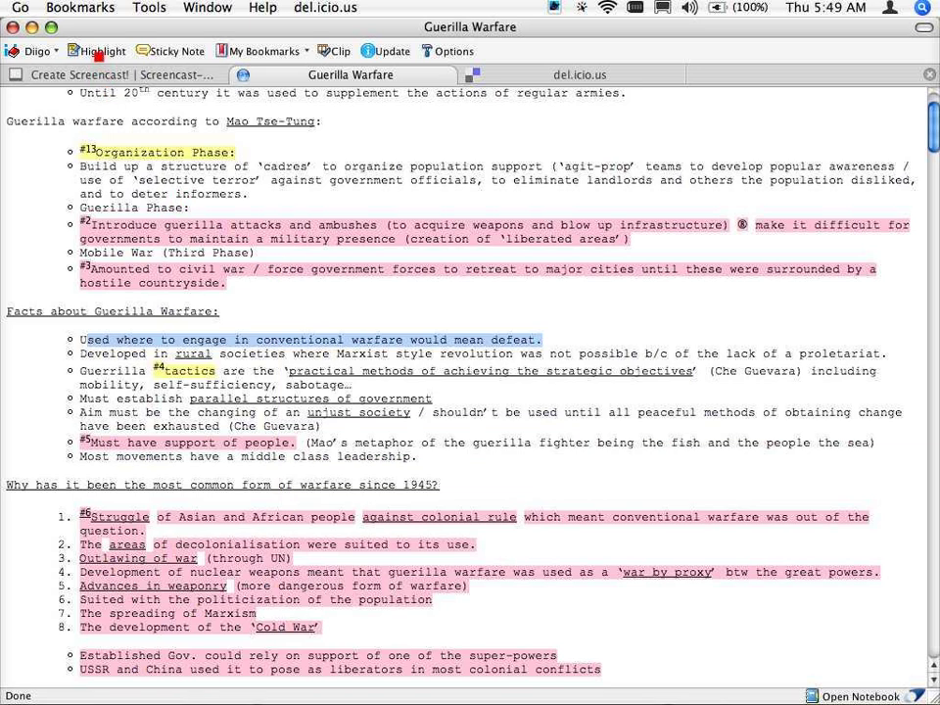
click(98, 52)
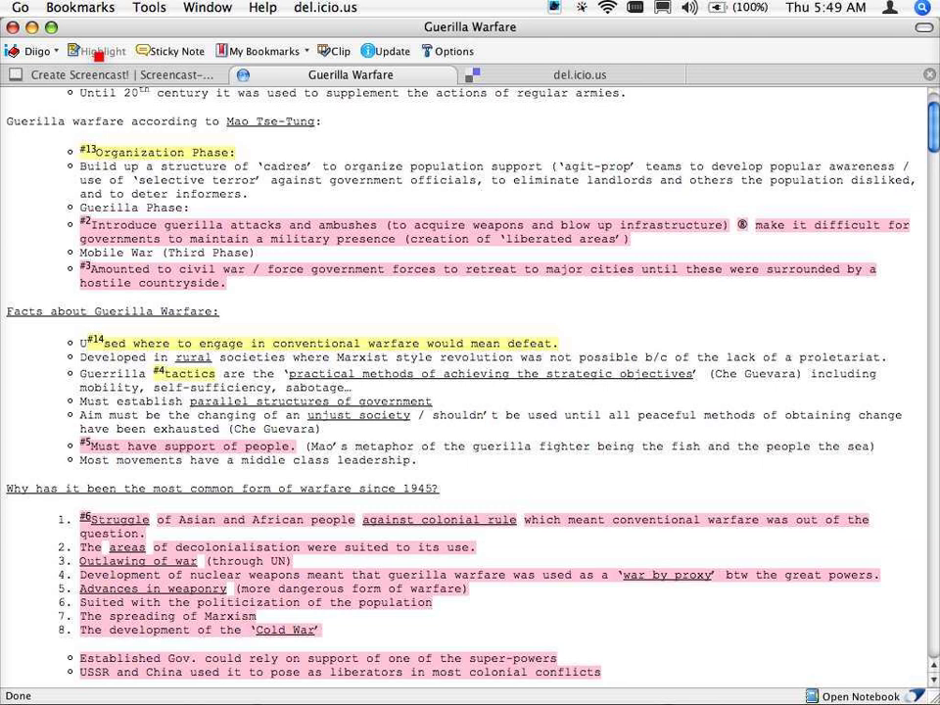
mouse_move(85, 273)
Attach the sticky note "Comment" to the "Used where to engage in conventional warfare" highlight, shared to the Period1 student group.
mouse_move(130, 349)
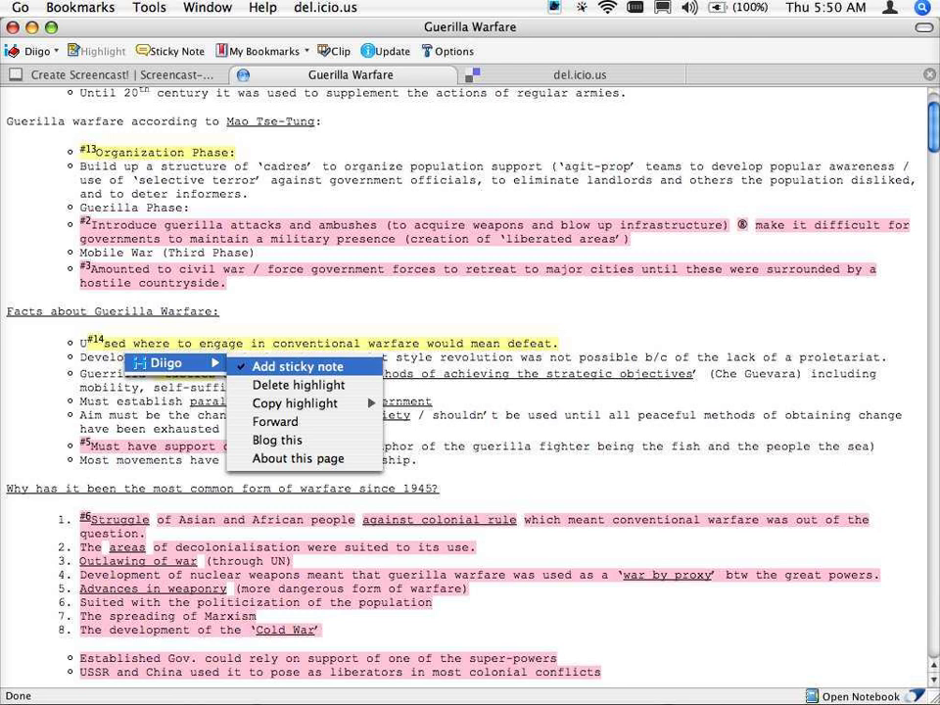
click(293, 366)
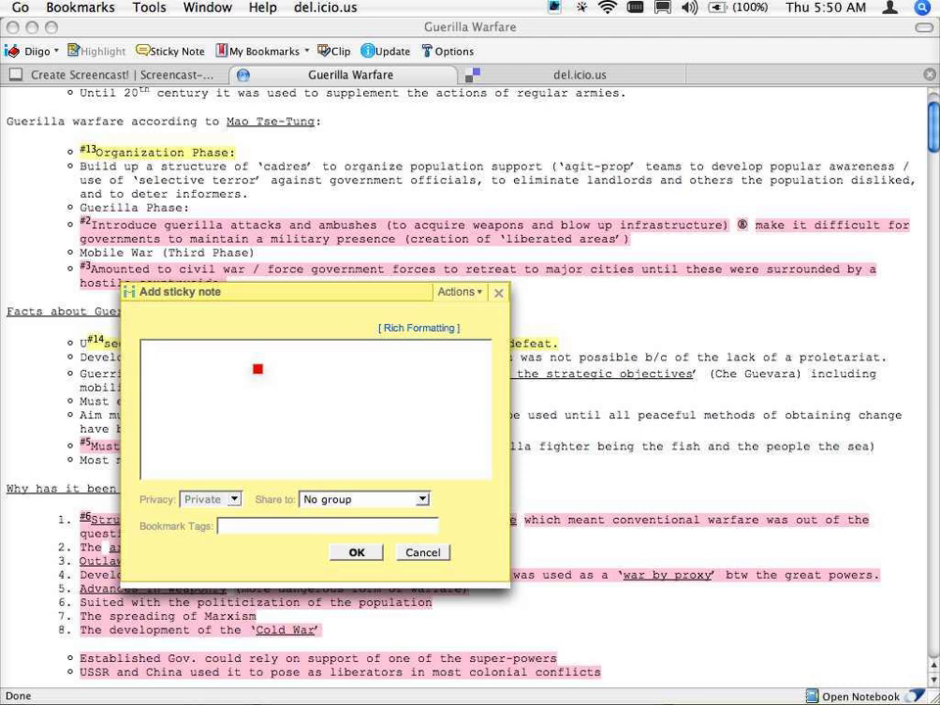
text(Comment)
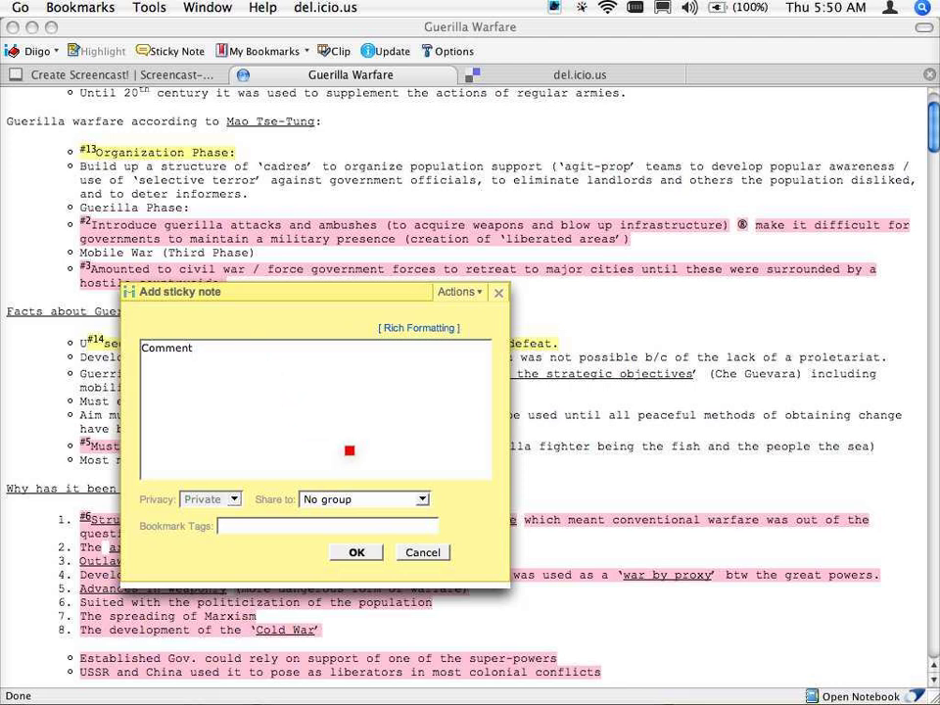
click(427, 501)
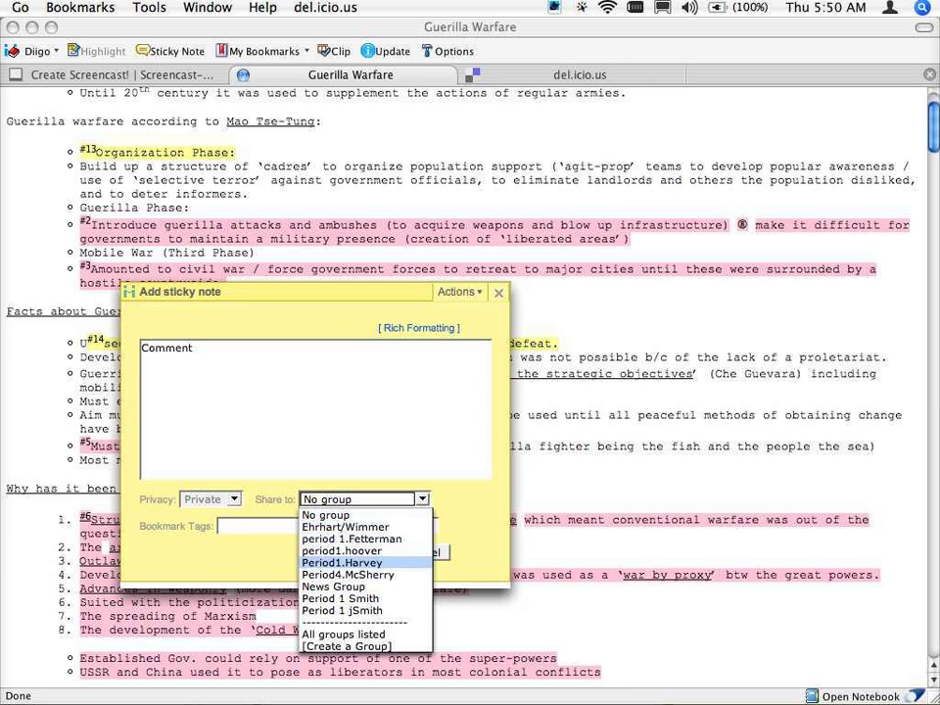
click(390, 564)
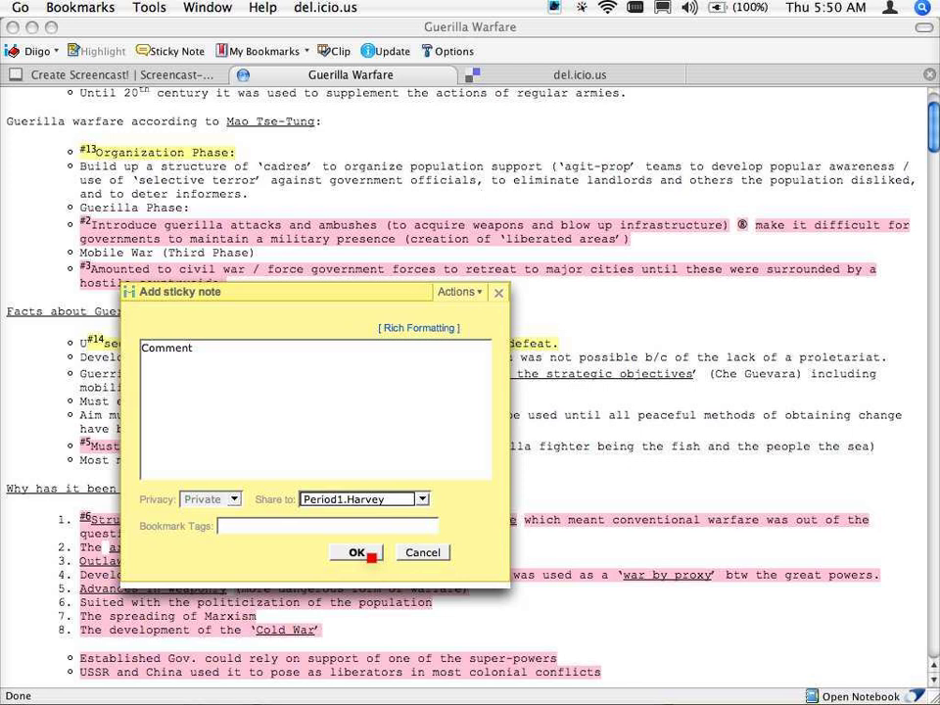
click(361, 554)
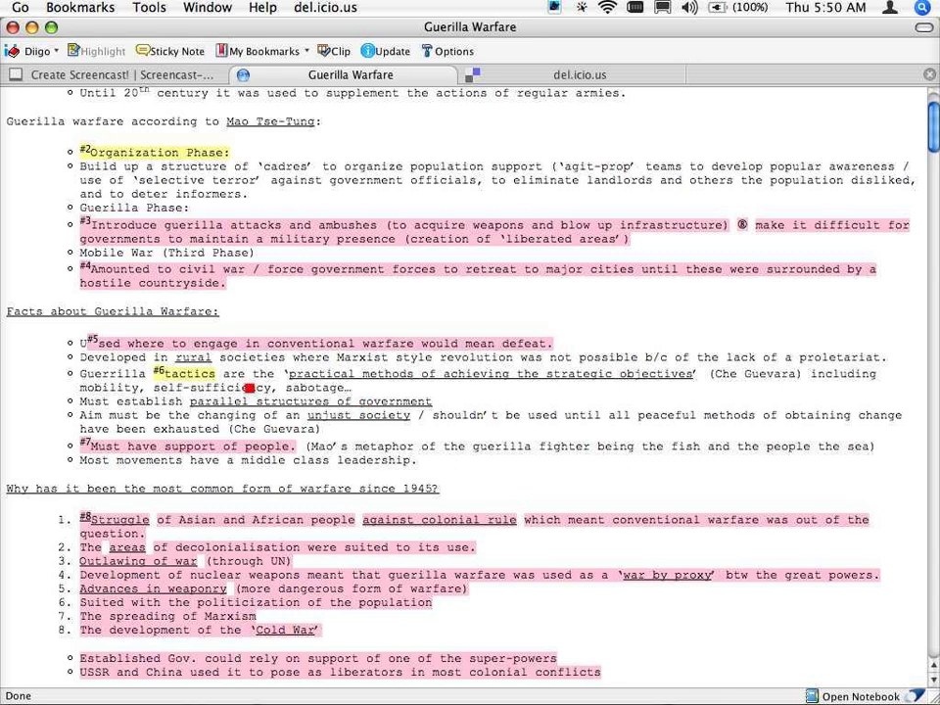
mouse_move(248, 349)
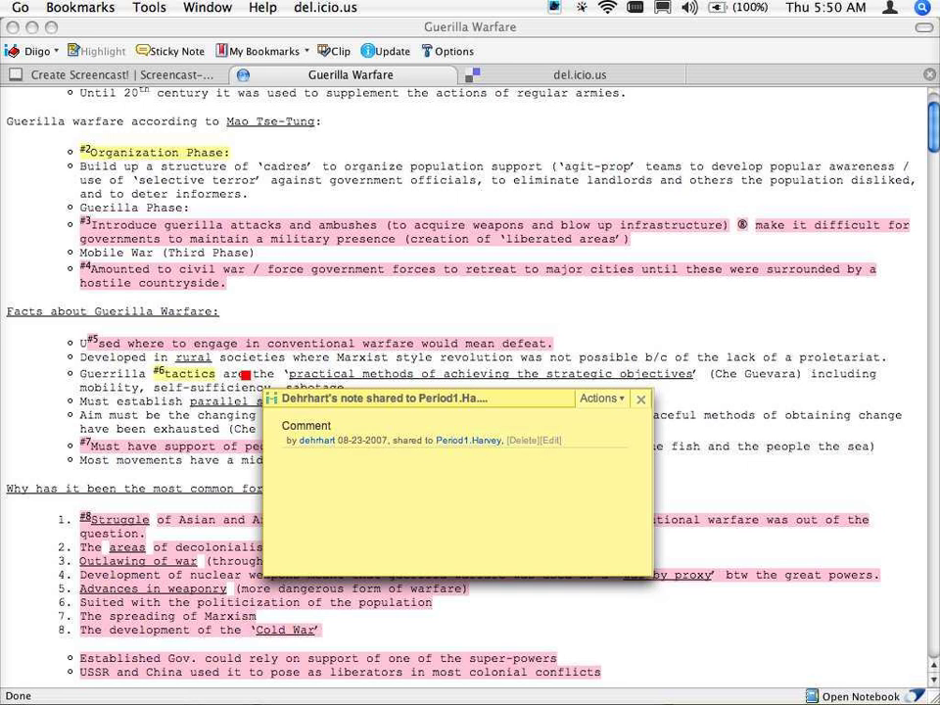
Reply "This is vague, be specific." to the student's sticky note on the "Struggle of Asian and African people" highlight.
mouse_move(99, 587)
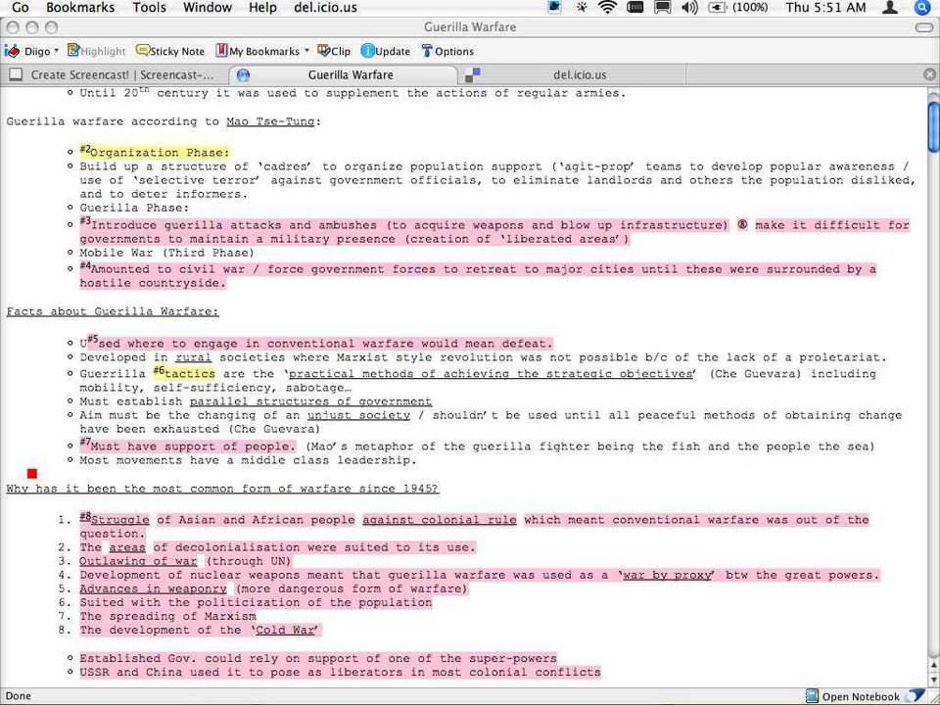
scroll(32, 473, down, 2)
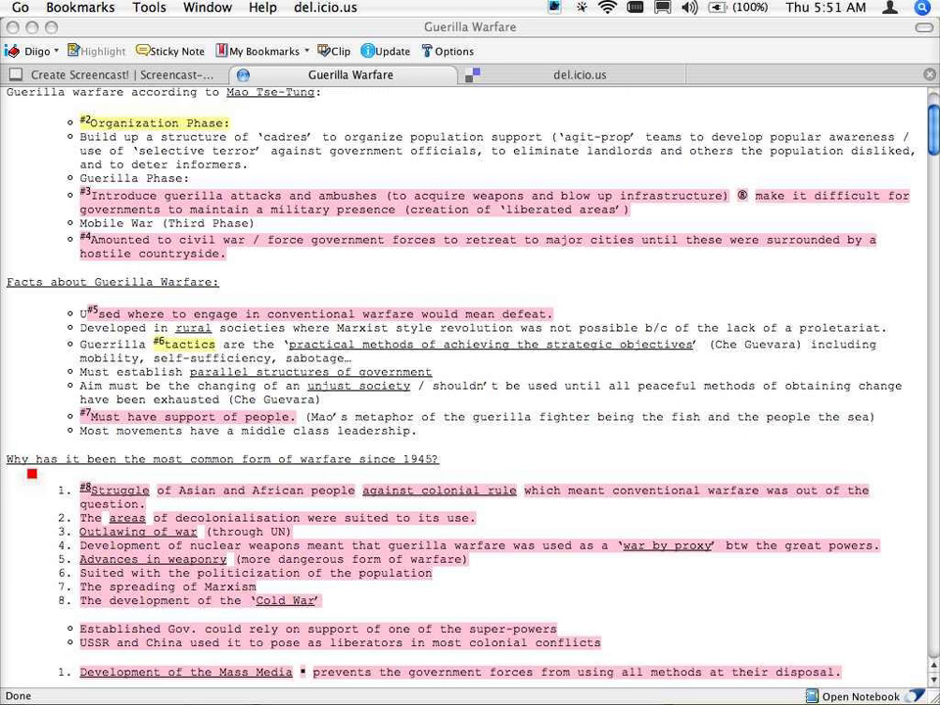
scroll(31, 474, down, 2)
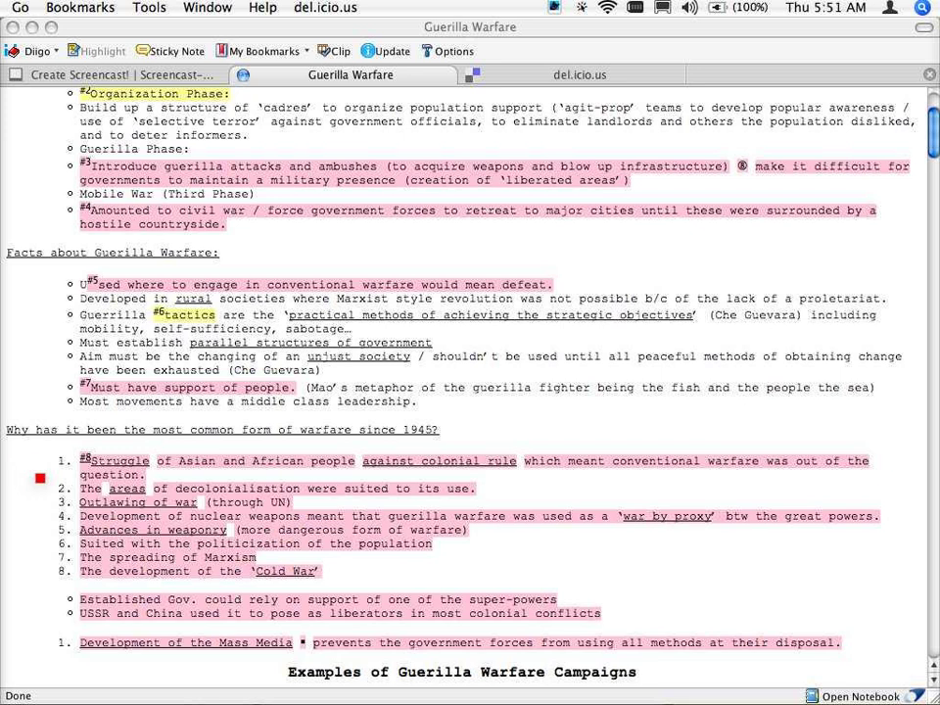
click(90, 480)
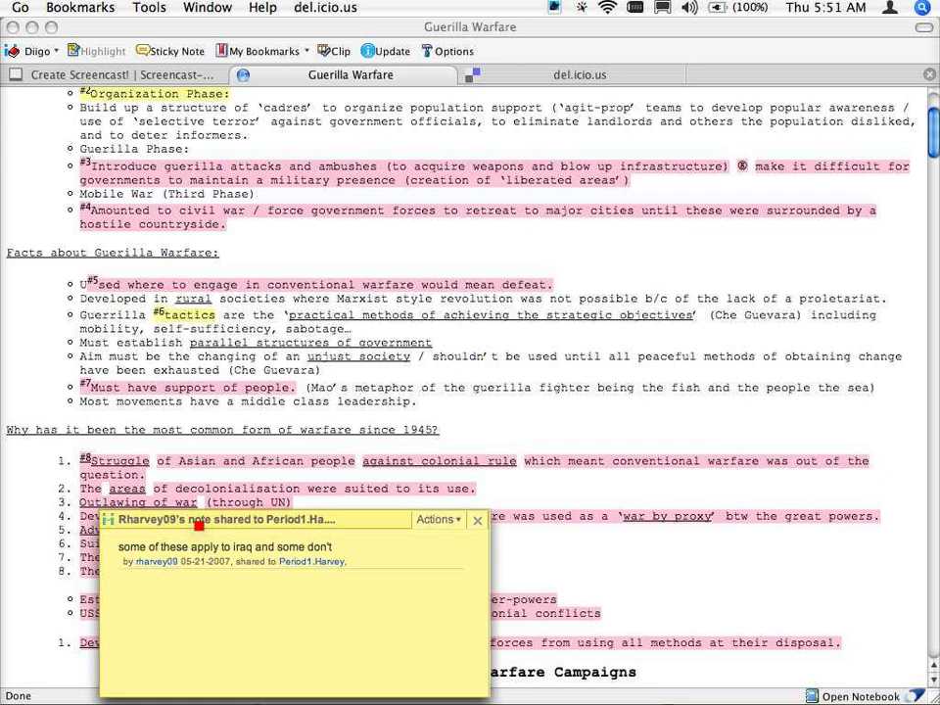
mouse_move(198, 526)
mouse_down()
mouse_move(186, 551)
mouse_move(222, 356)
mouse_move(195, 356)
mouse_up()
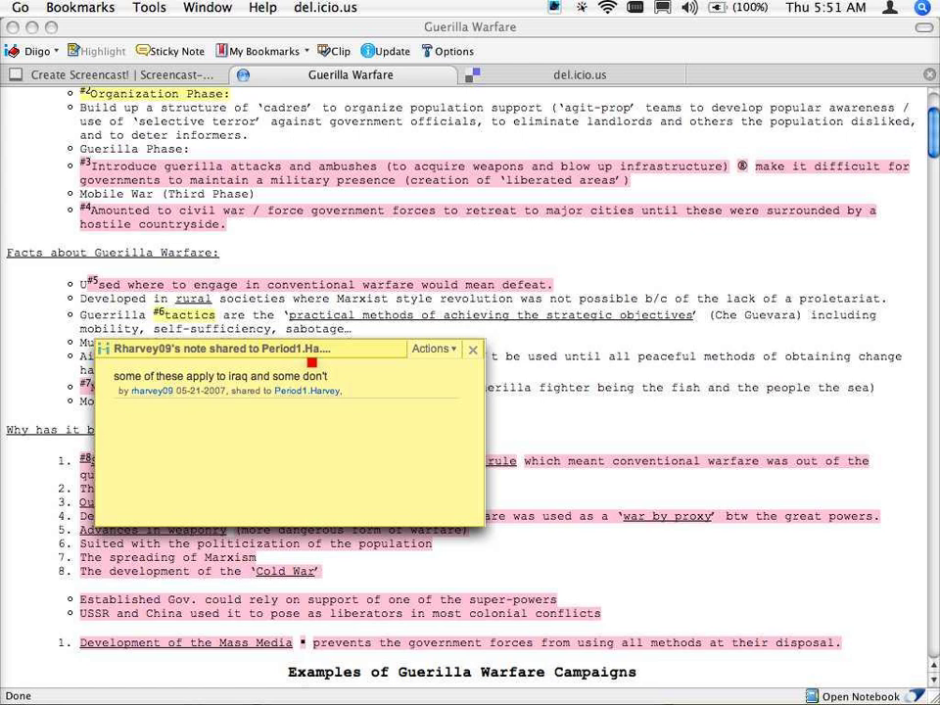
click(431, 350)
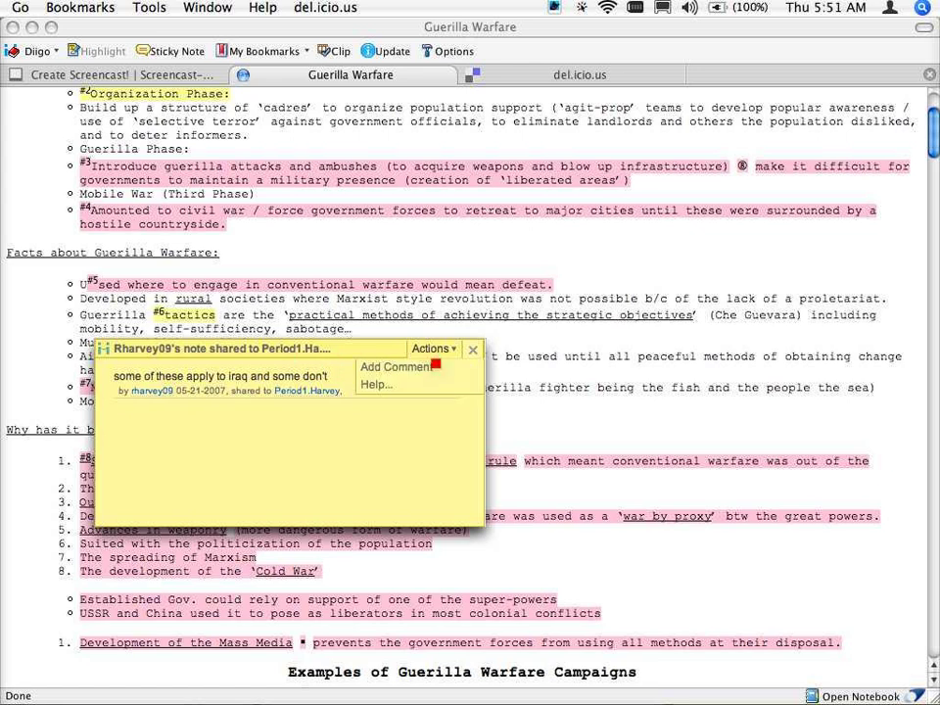
click(436, 369)
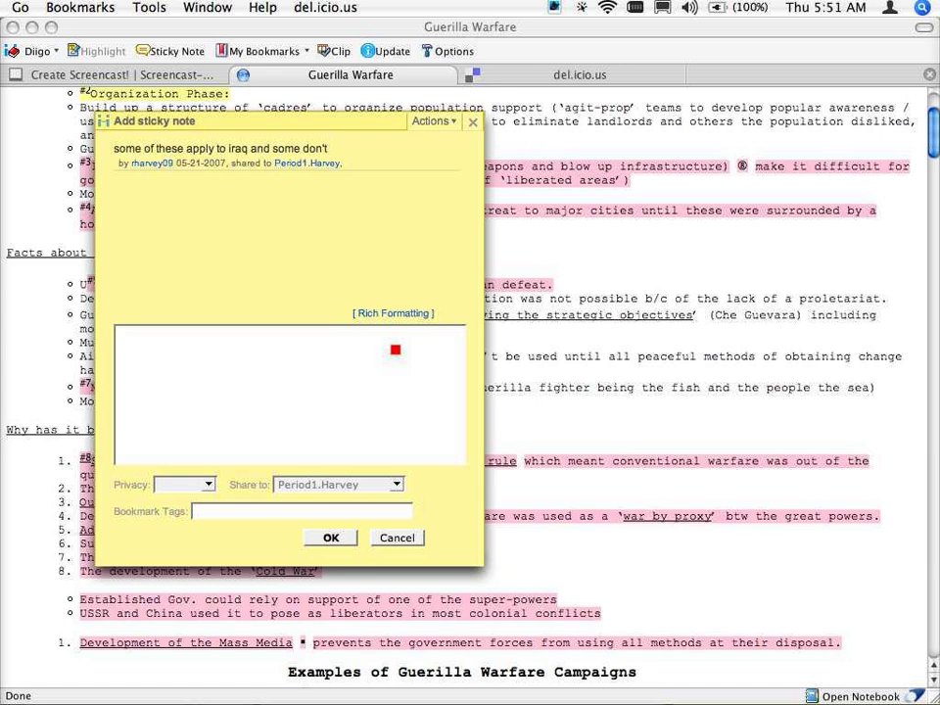
text(This is vague, be speci)
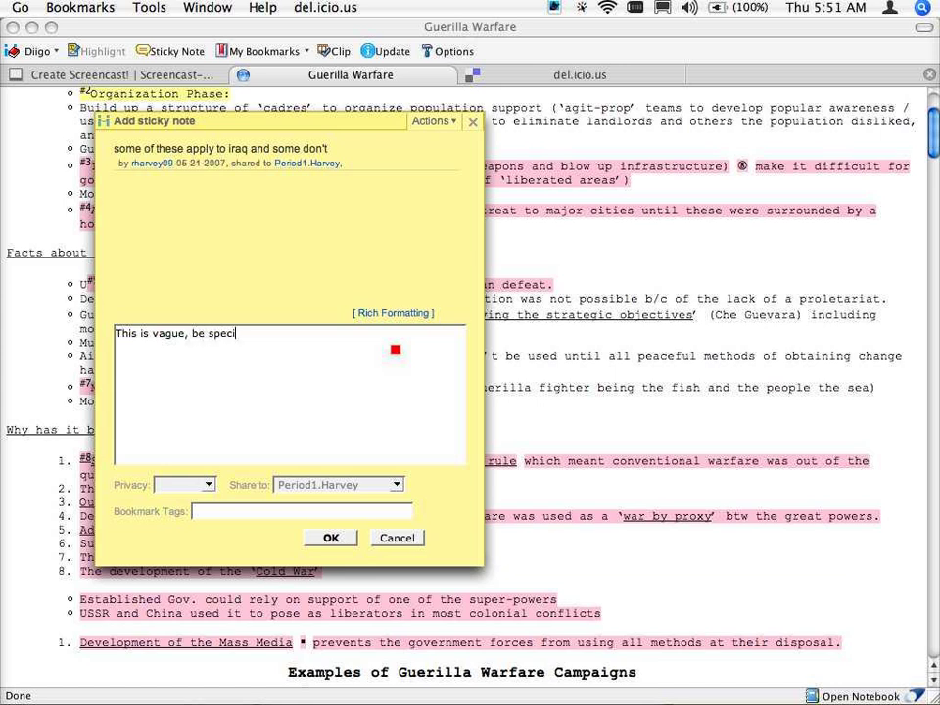
text(fic.)
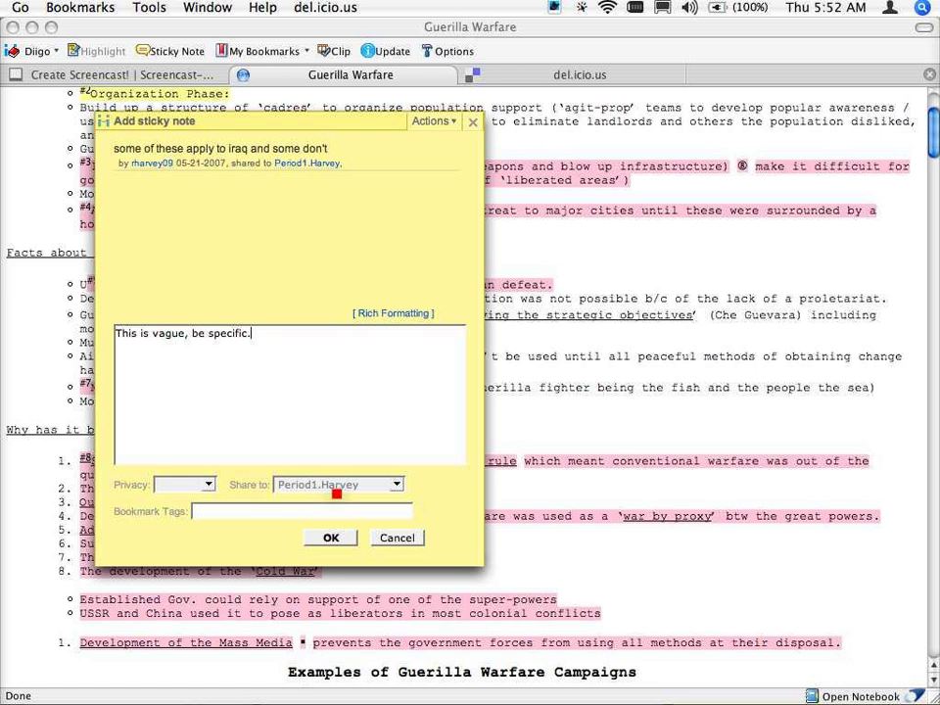
click(334, 538)
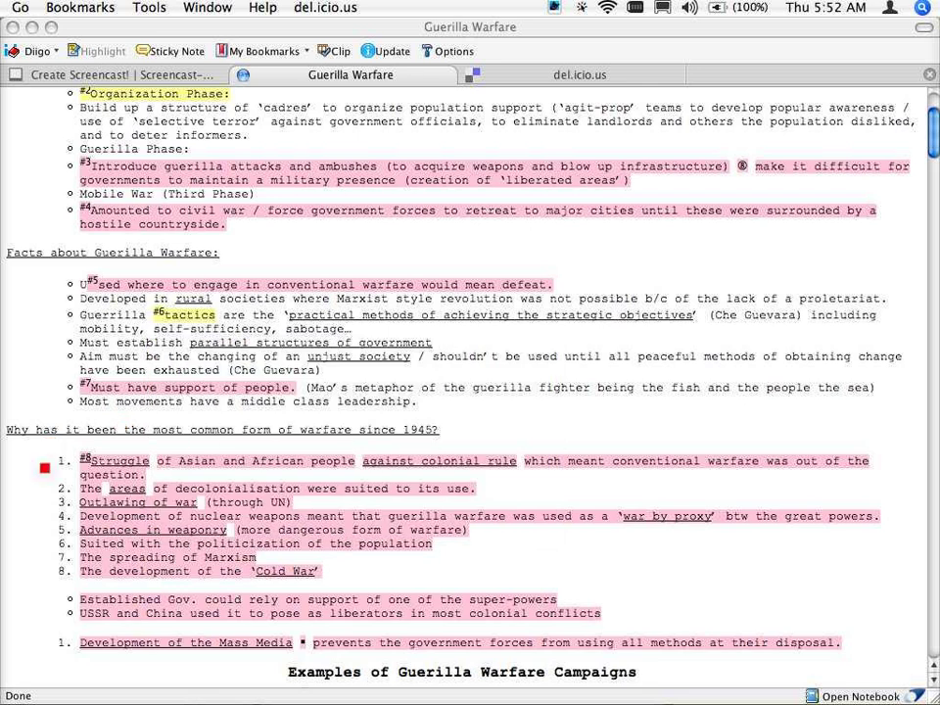
Highlight the words "must be the changing" in the Aim bullet under Facts about Guerilla Warfare.
scroll(44, 468, down, 1)
scroll(43, 478, down, 1)
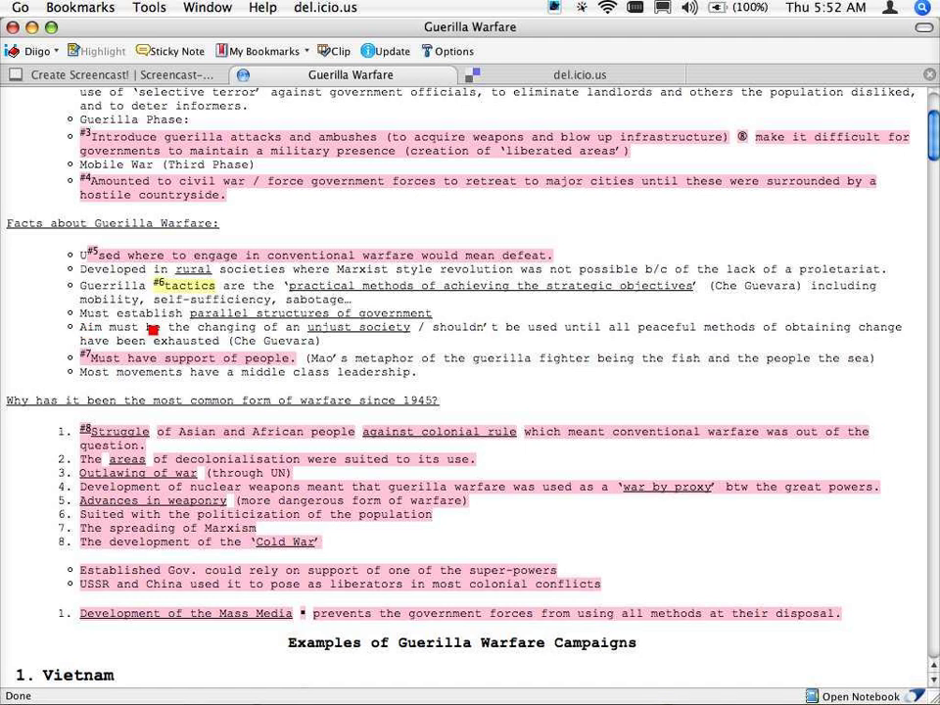
drag(109, 328, 262, 327)
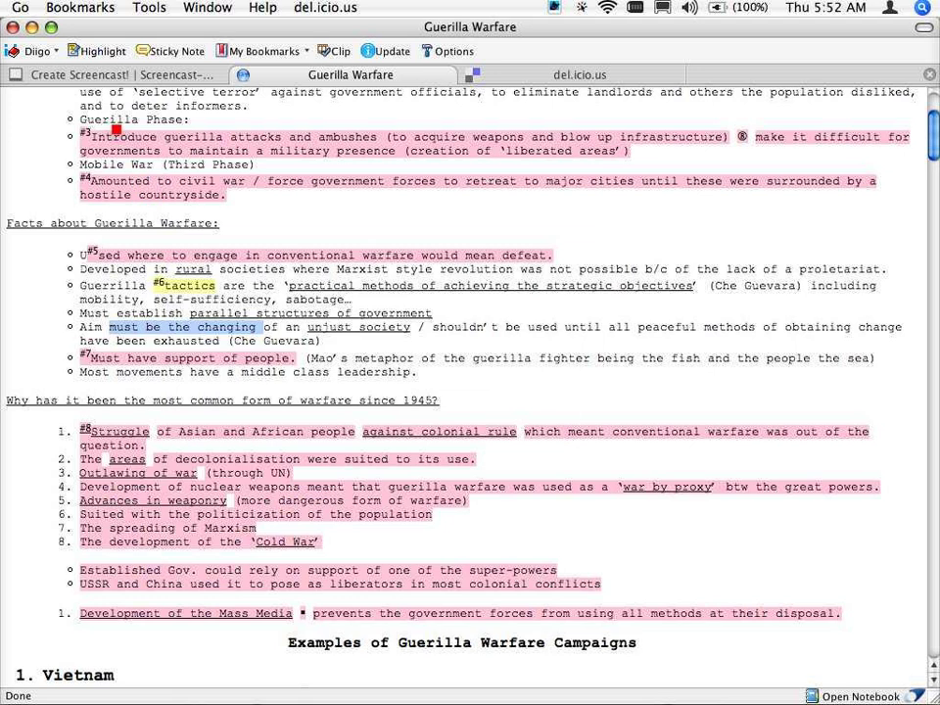
click(95, 51)
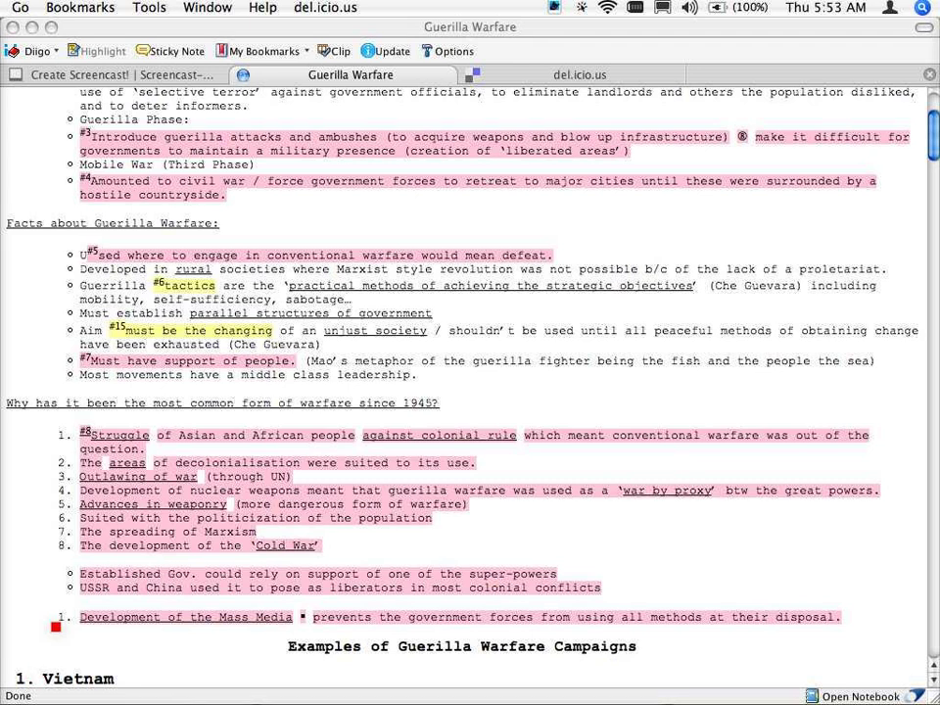
Go to My Bookmarks on the Diigo site and open the Period1 student group from My Groups.
scroll(56, 627, up, 3)
scroll(56, 627, up, 1)
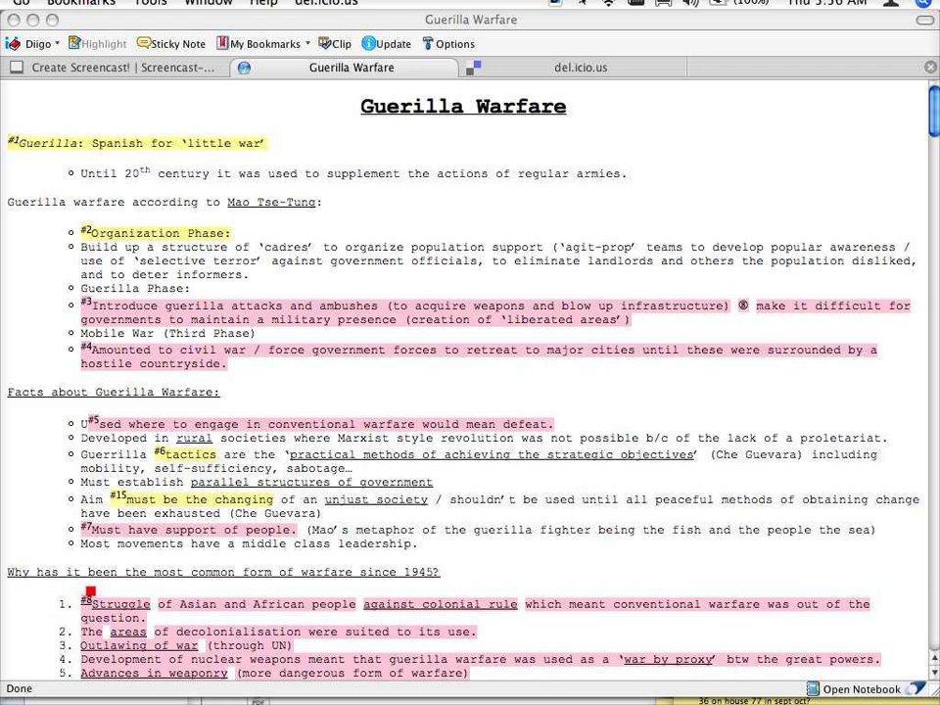
click(96, 608)
click(251, 46)
click(251, 46)
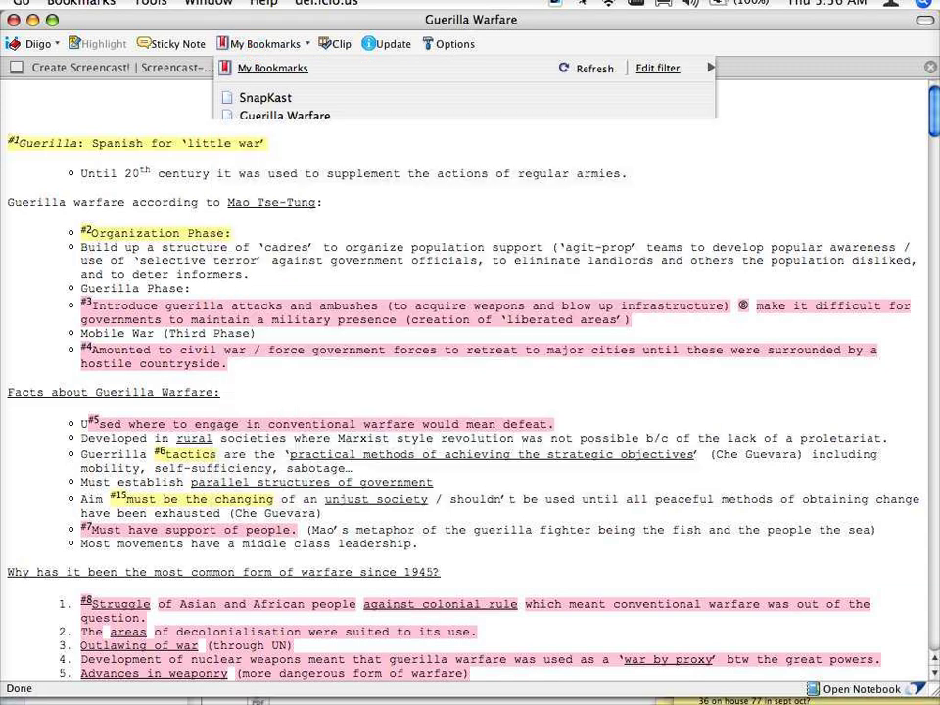
click(265, 68)
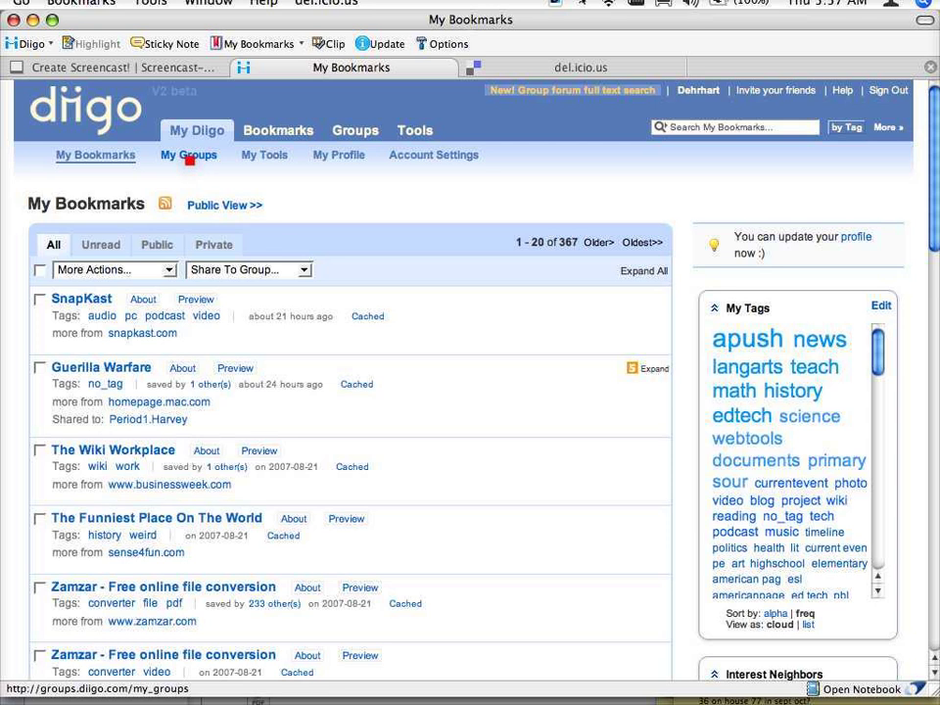
click(188, 160)
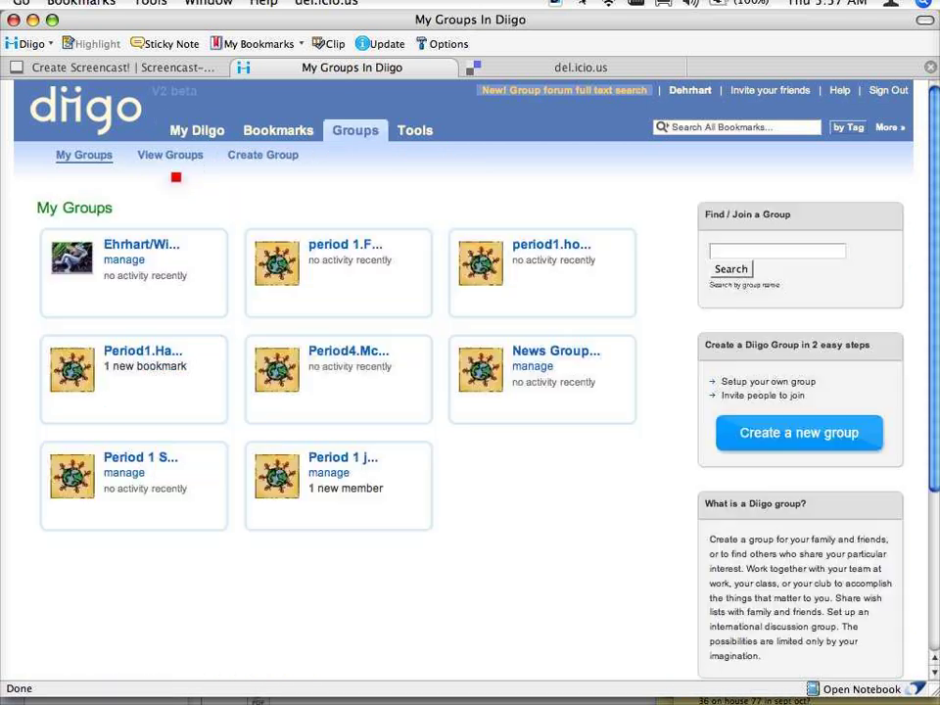
click(135, 353)
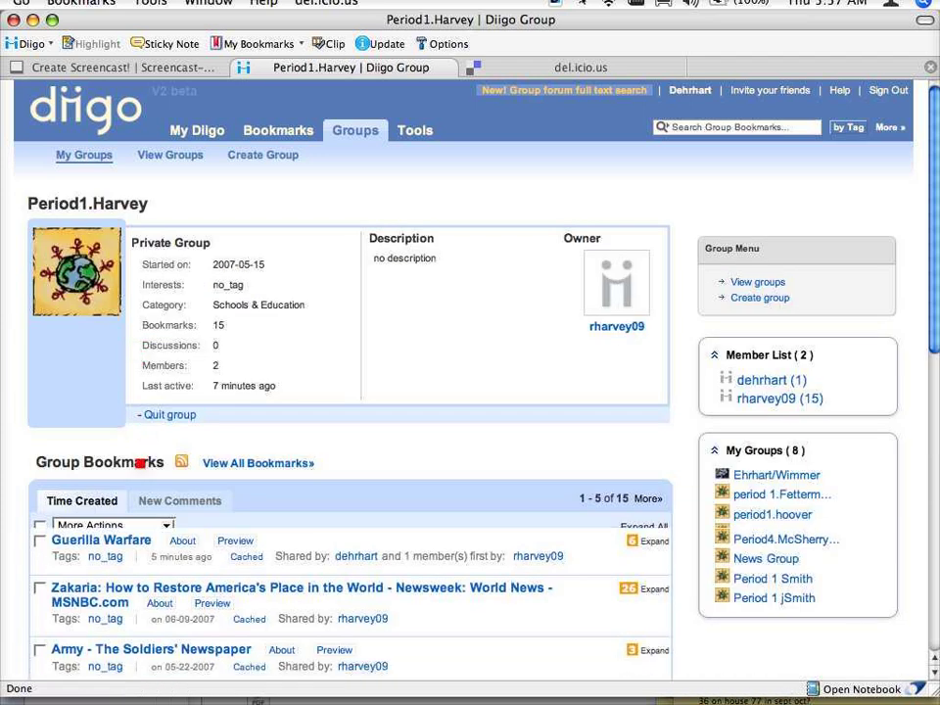
Expand the Guerilla Warfare entry in the group bookmarks and examine its highlights and sticky notes, including the reply about being specific.
scroll(140, 462, down, 5)
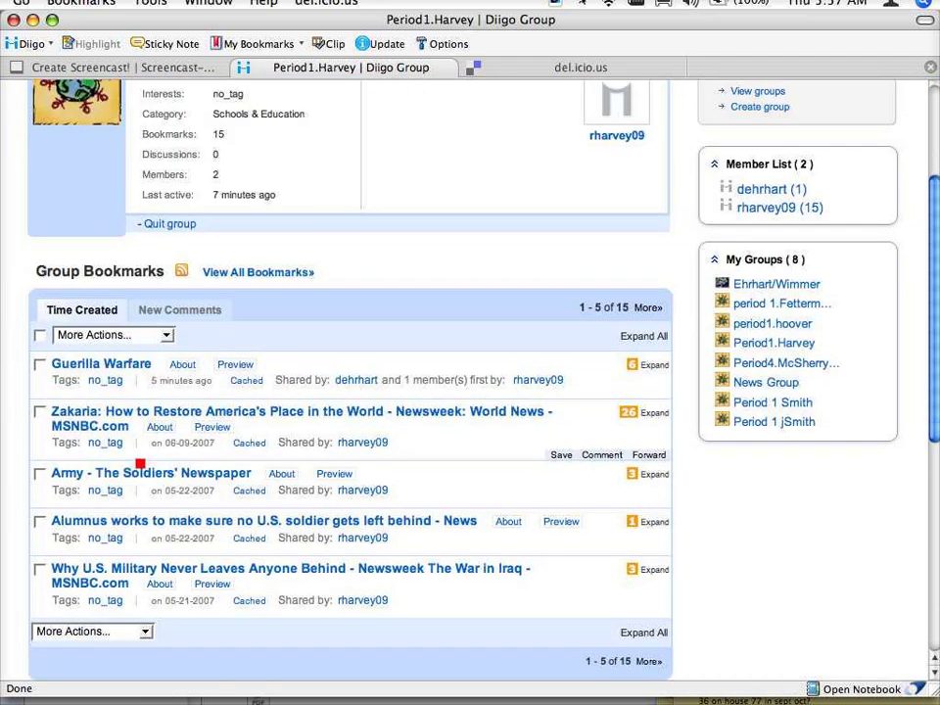
mouse_move(136, 390)
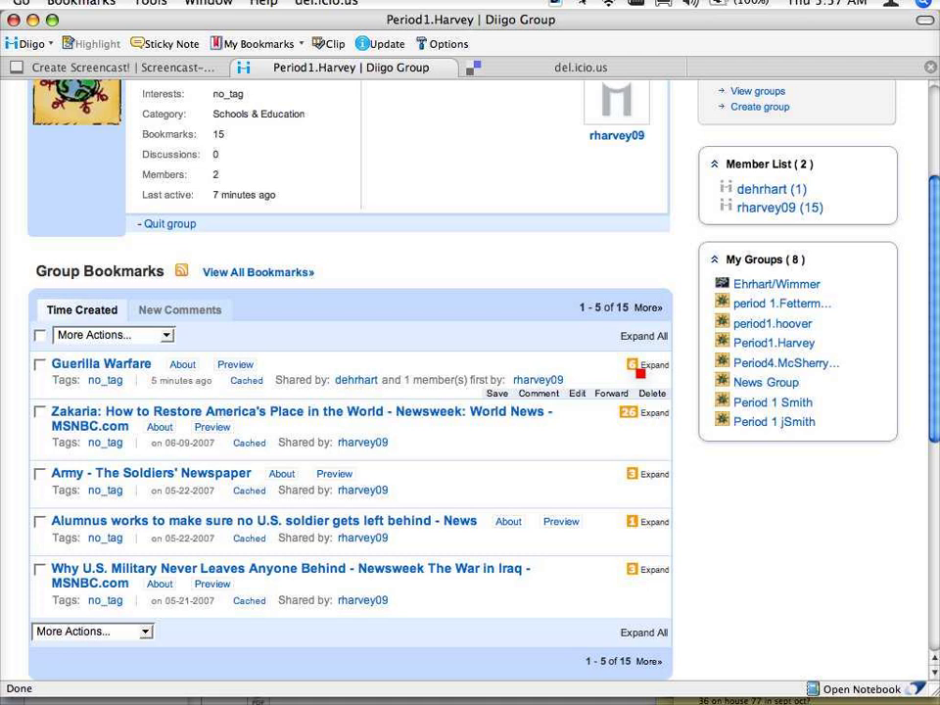
click(655, 366)
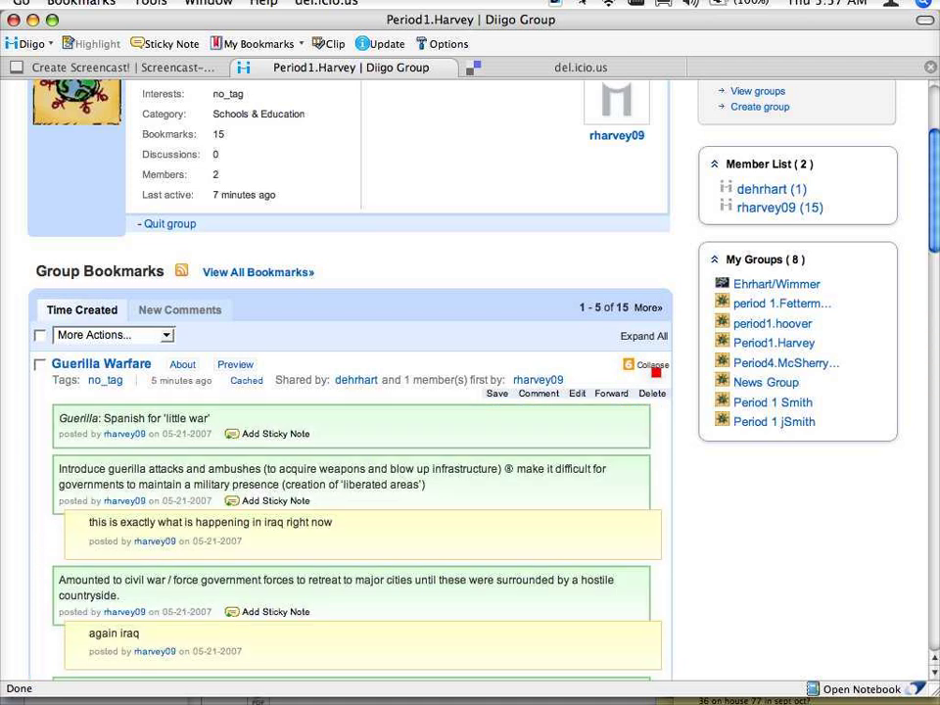
scroll(472, 393, down, 3)
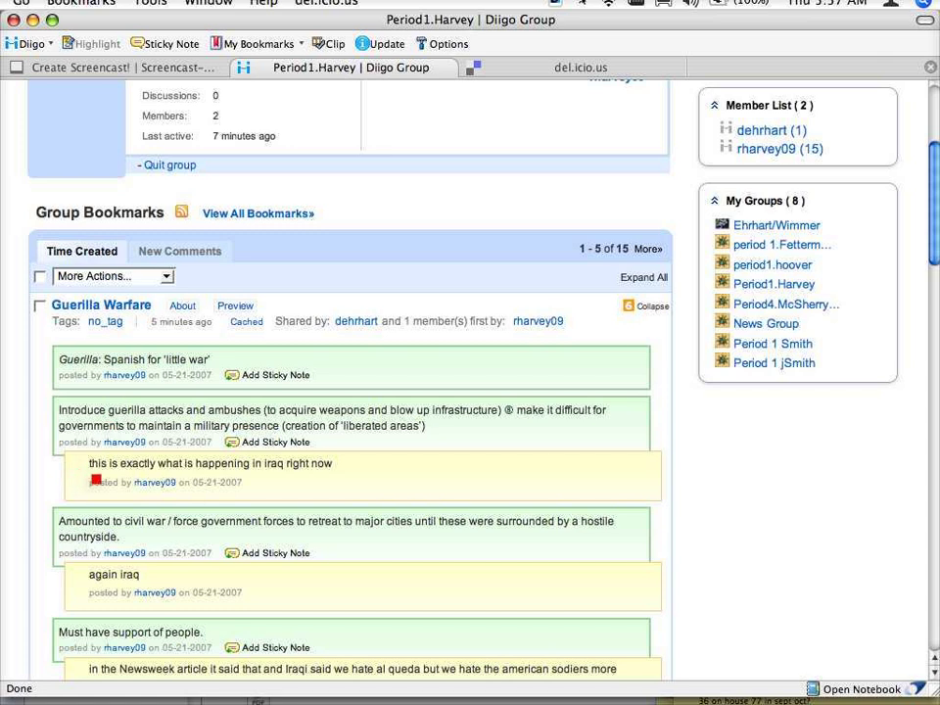
scroll(96, 479, down, 1)
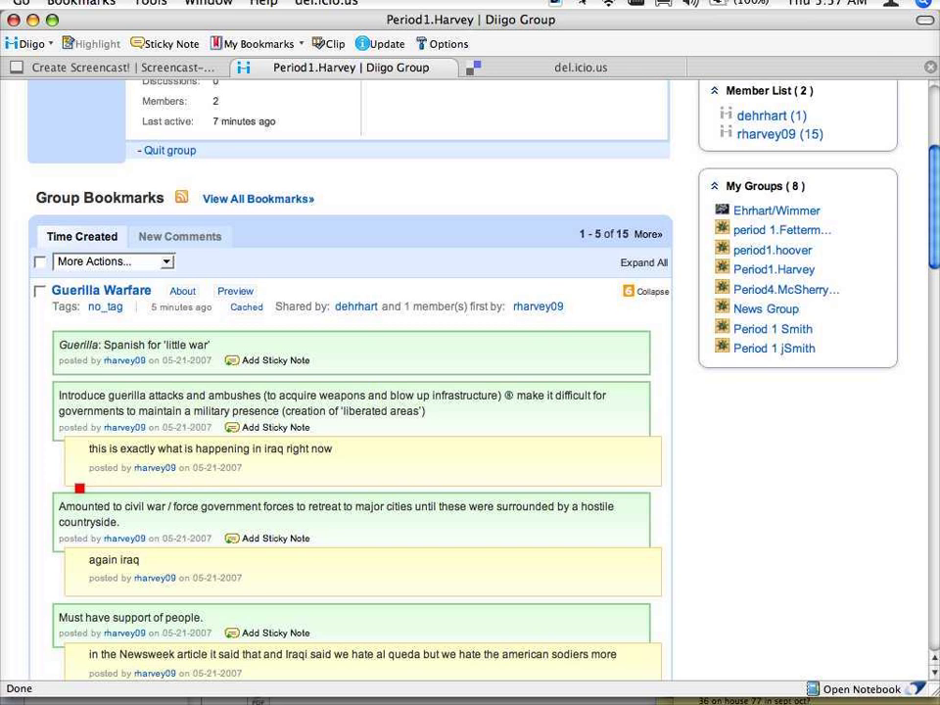
scroll(97, 485, down, 4)
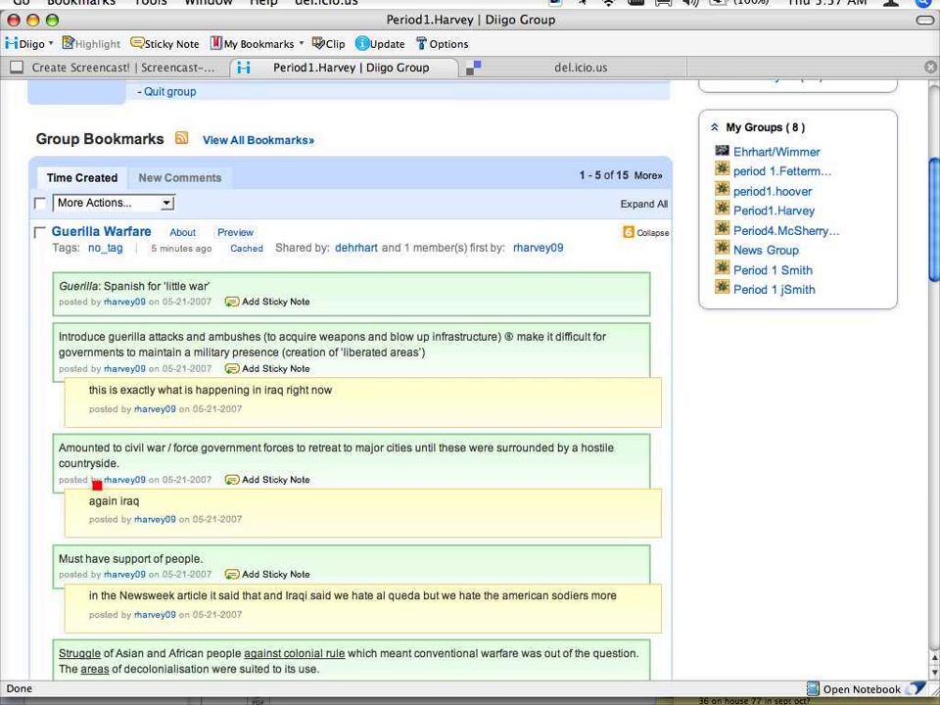
scroll(96, 441, down, 5)
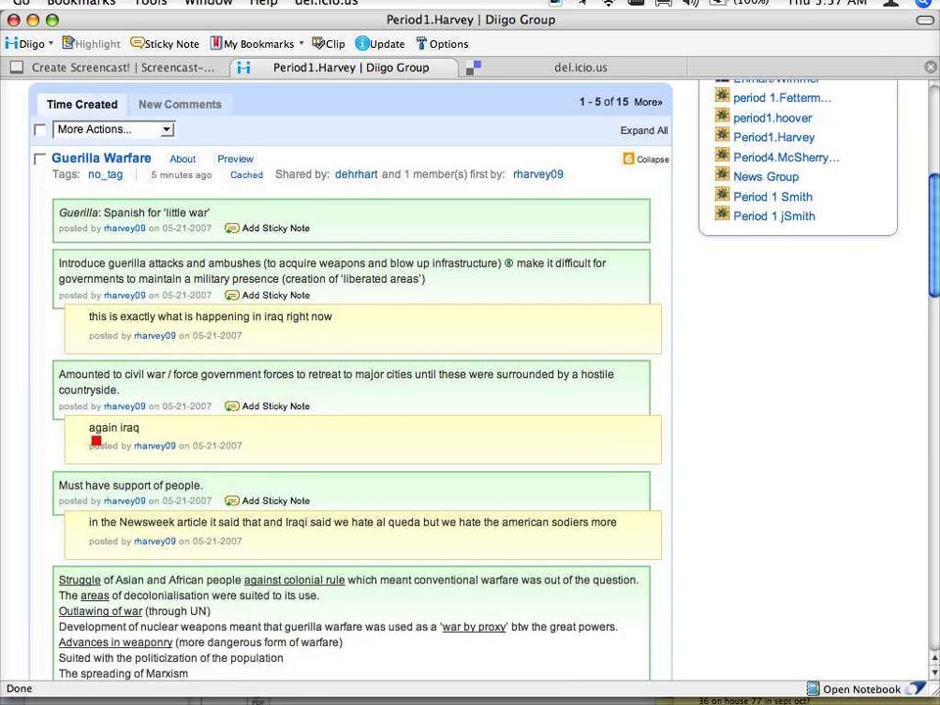
scroll(96, 444, down, 4)
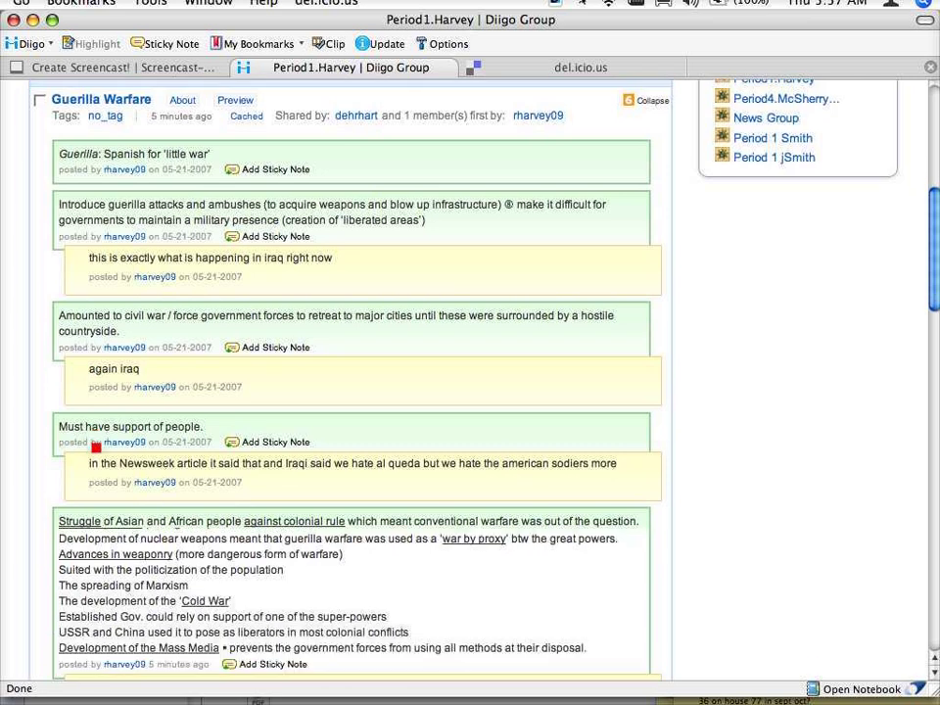
scroll(96, 447, down, 7)
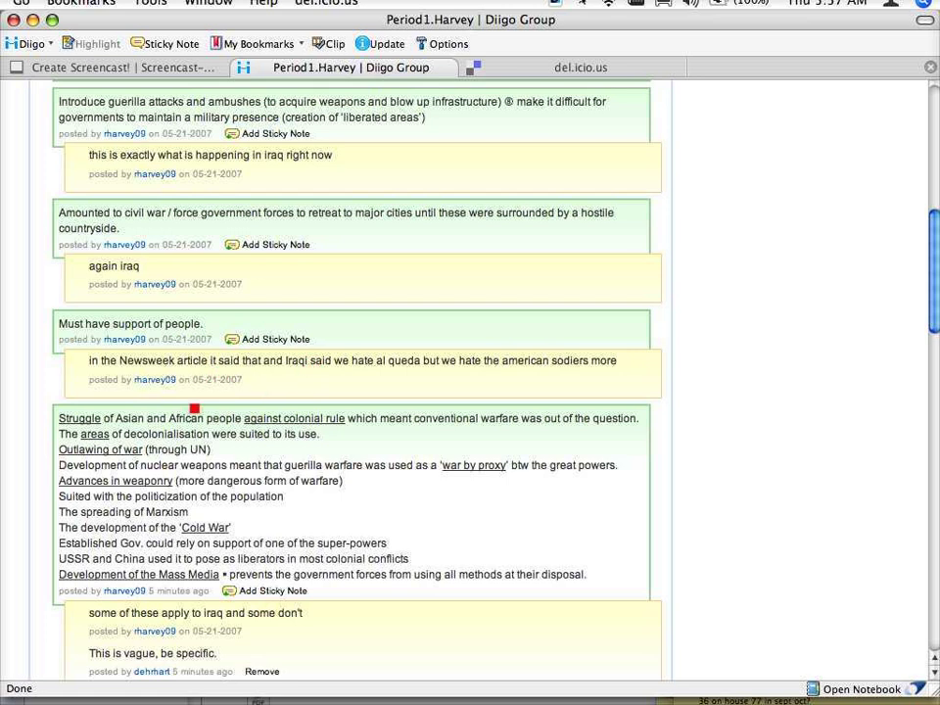
scroll(195, 408, down, 3)
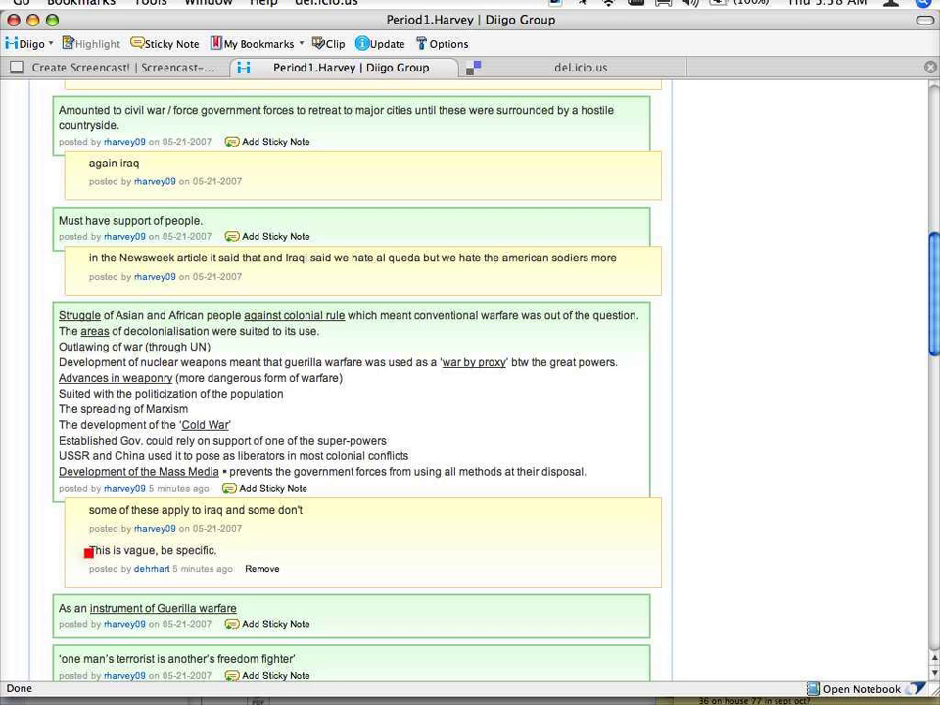
Review the remaining highlights and sticky notes under the Guerilla Warfare group bookmark, and collapse the entry.
scroll(90, 558, down, 1)
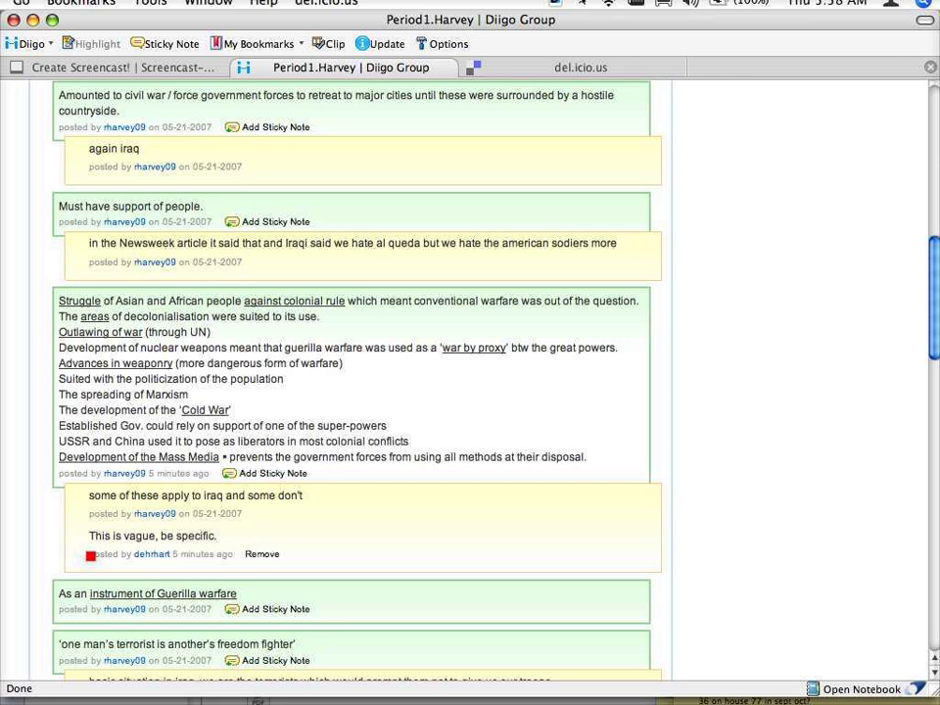
scroll(91, 557, down, 2)
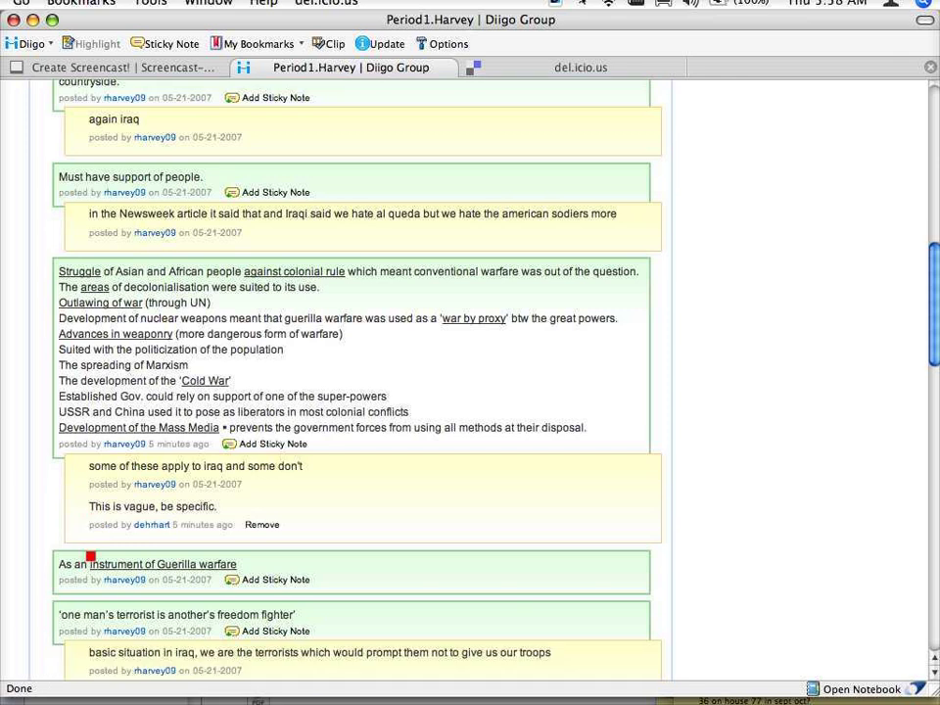
scroll(90, 556, up, 10)
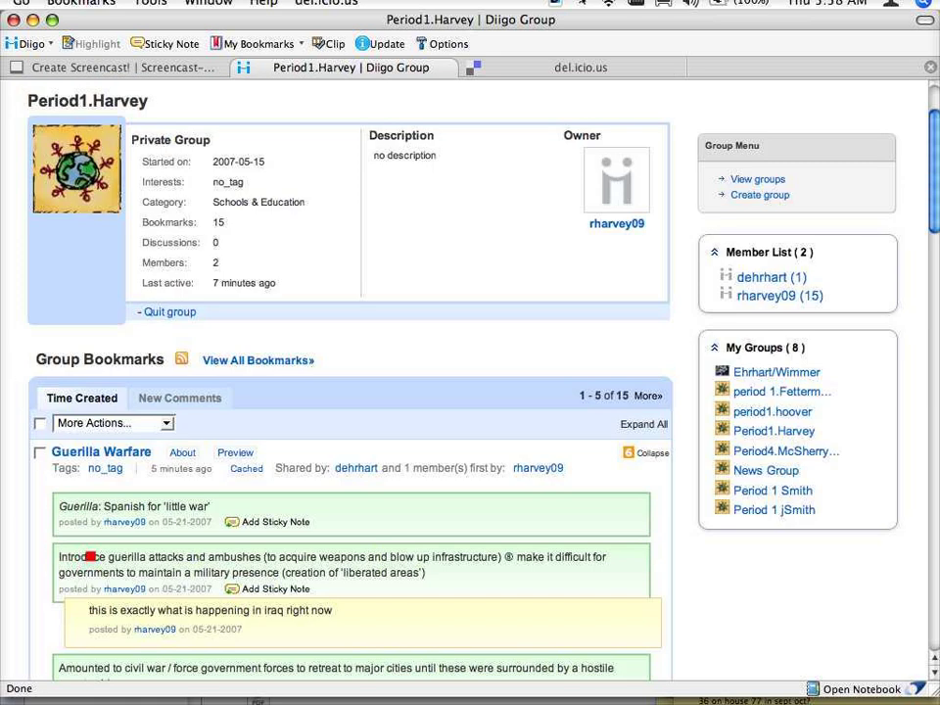
scroll(90, 556, up, 3)
mouse_move(619, 538)
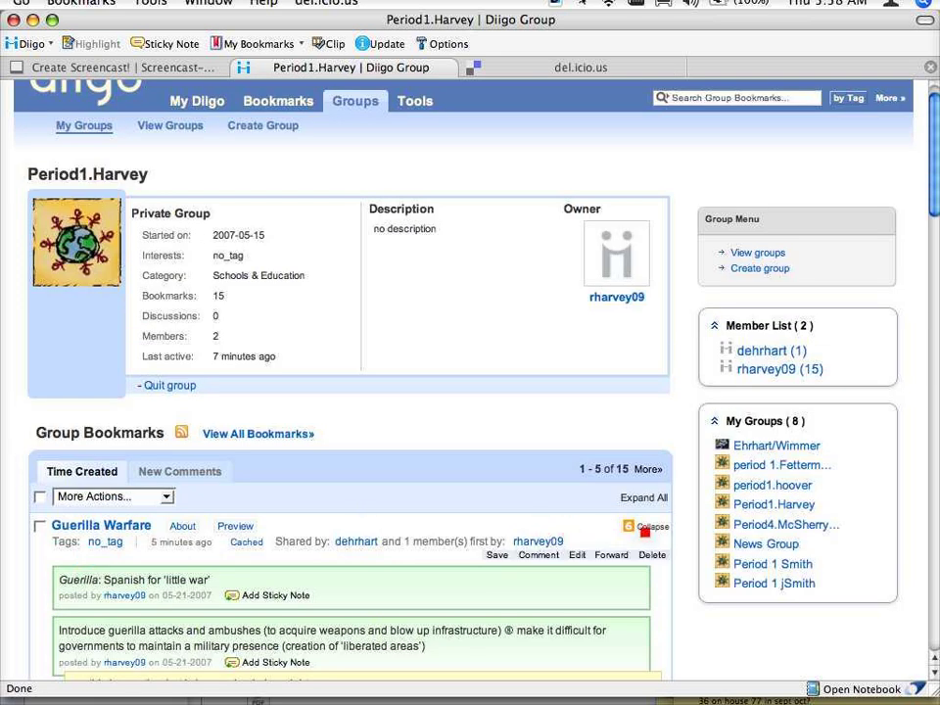
click(646, 529)
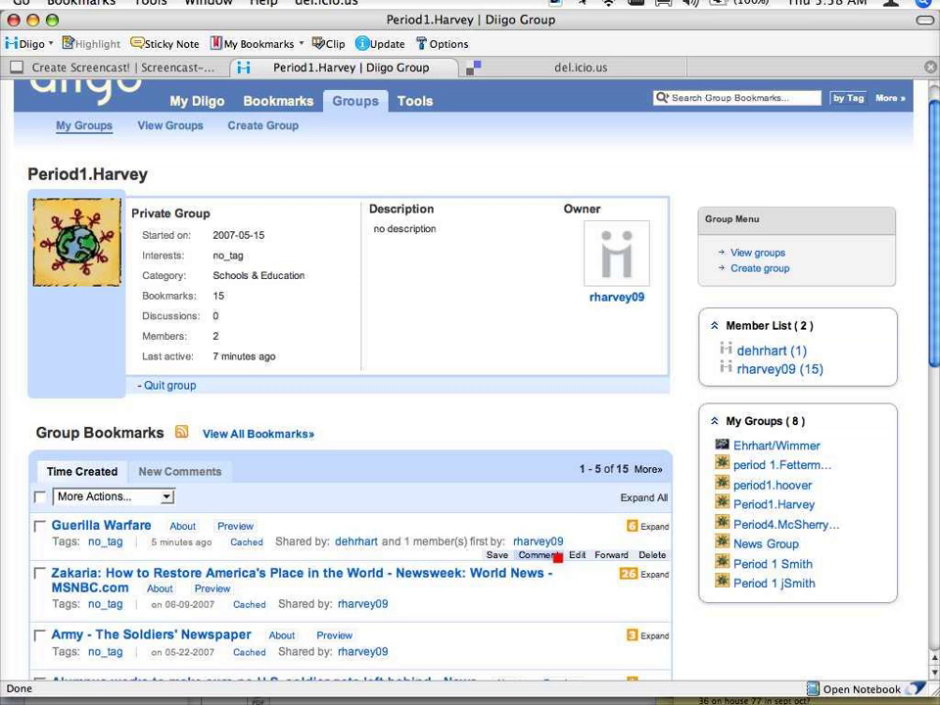
Open the "Army - The Soldiers' Newspaper" group bookmark and examine the highlighted passages in the Silver Star article.
scroll(559, 558, down, 3)
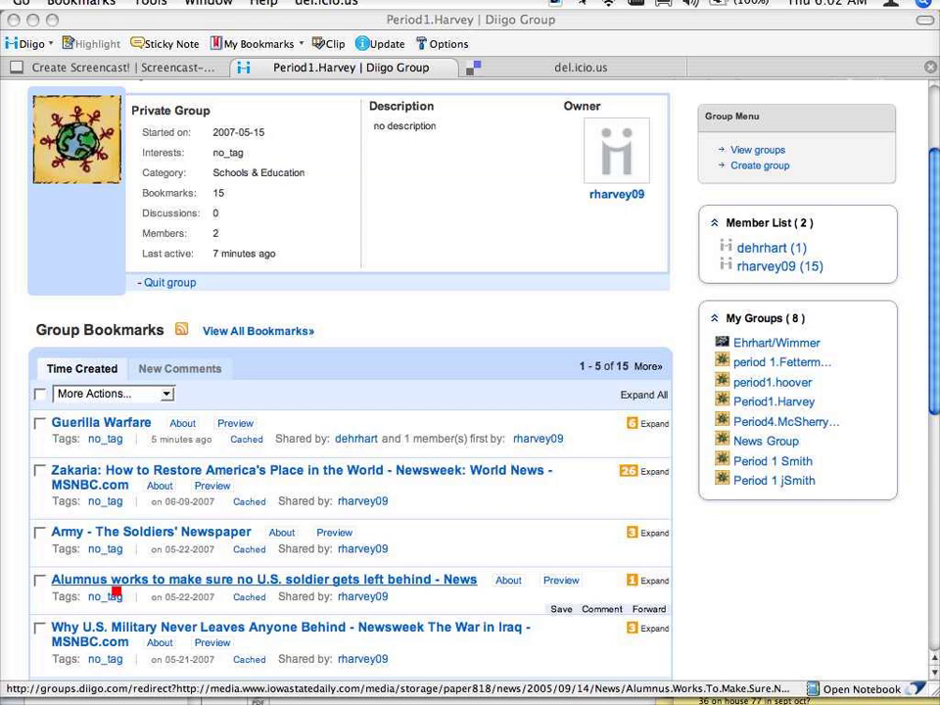
click(132, 534)
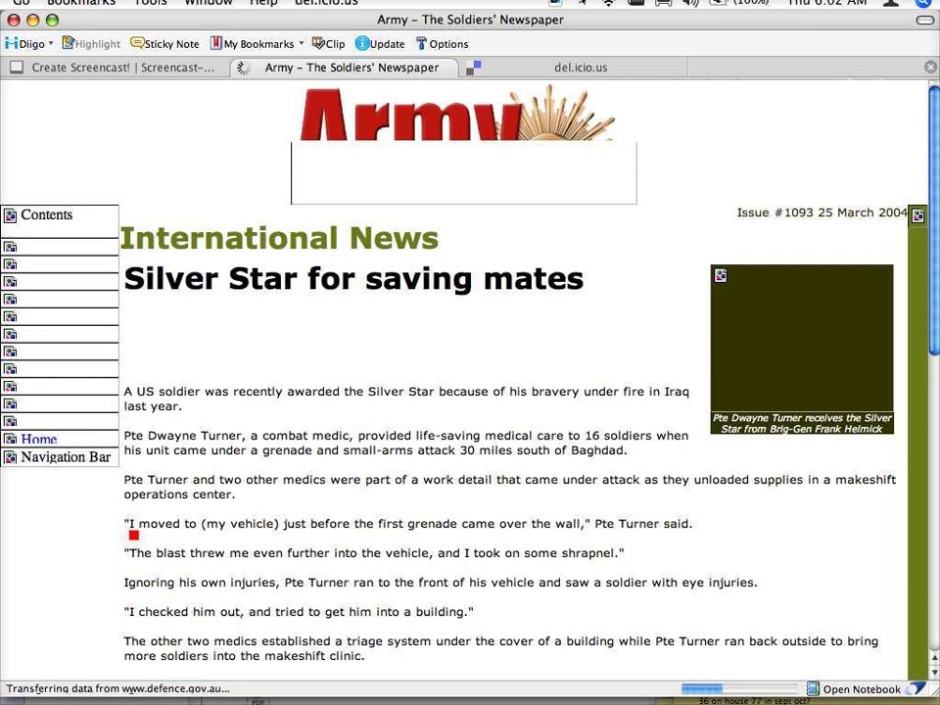
scroll(125, 537, down, 3)
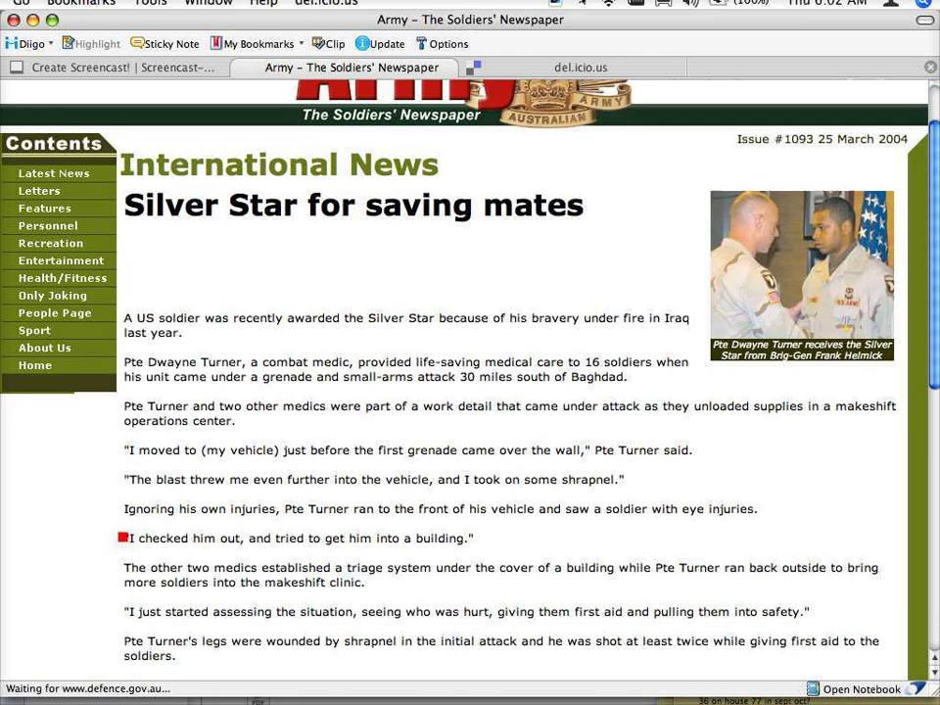
scroll(123, 537, down, 4)
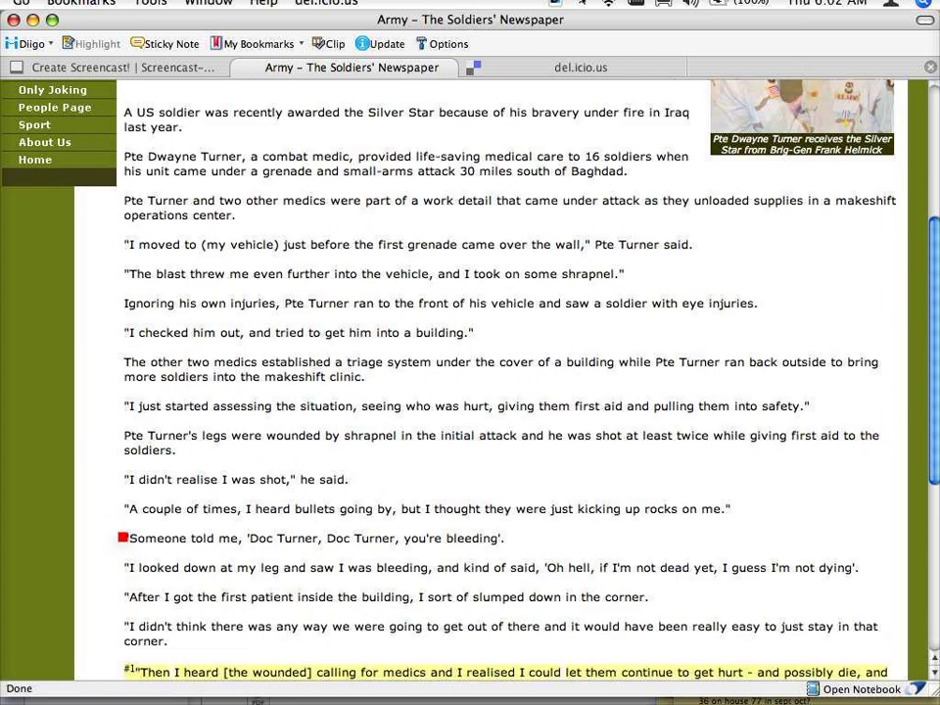
scroll(122, 538, down, 4)
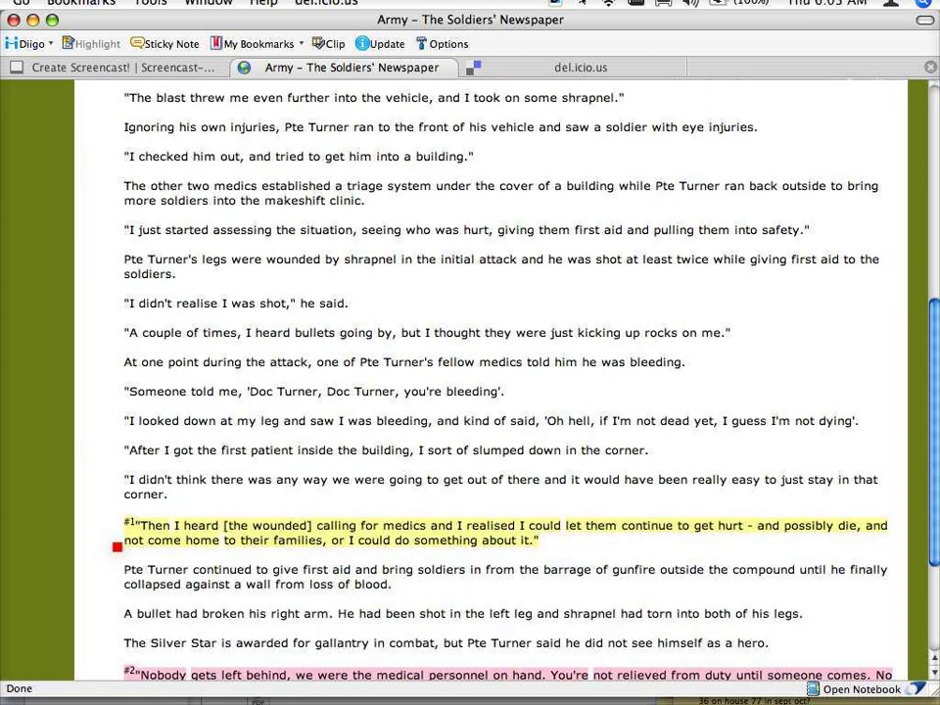
mouse_move(196, 548)
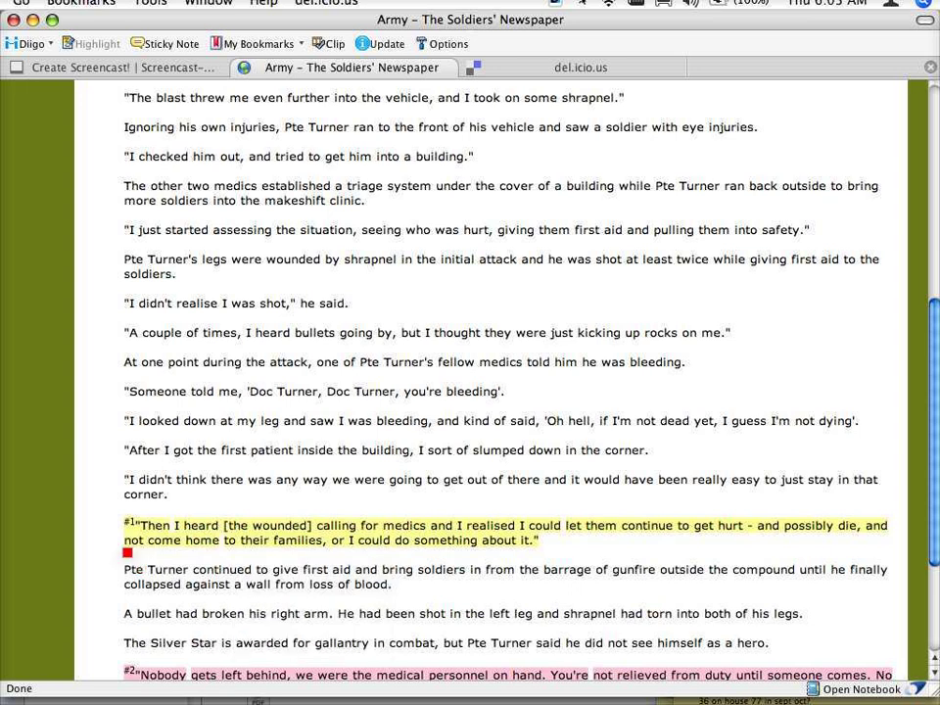
Leave the article for My Bookmarks on the Diigo site and open the Period1 student group from My Groups.
scroll(136, 432, up, 7)
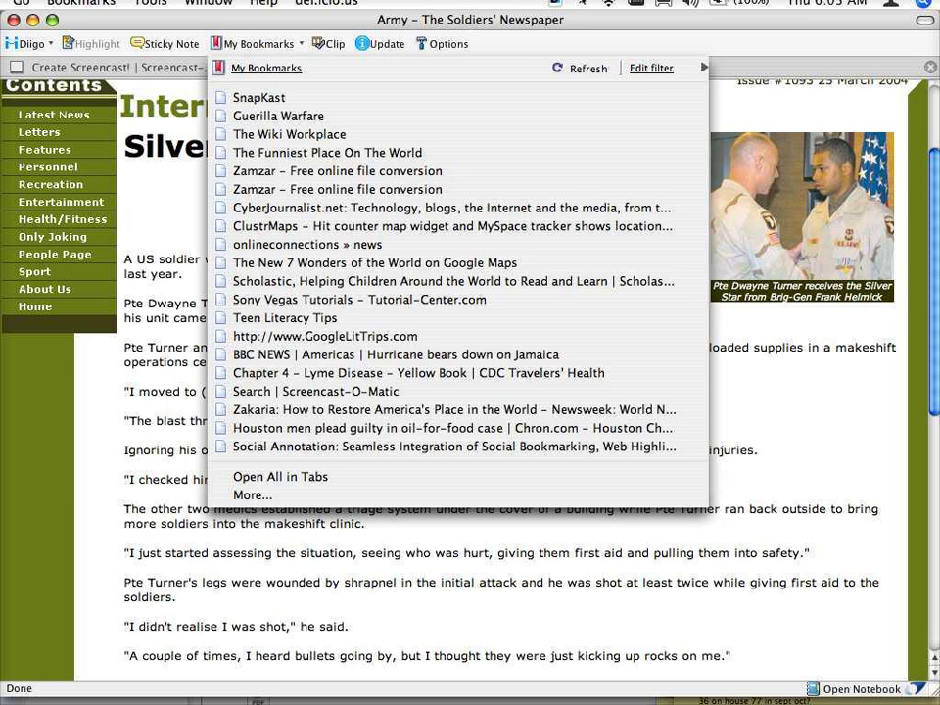
click(263, 45)
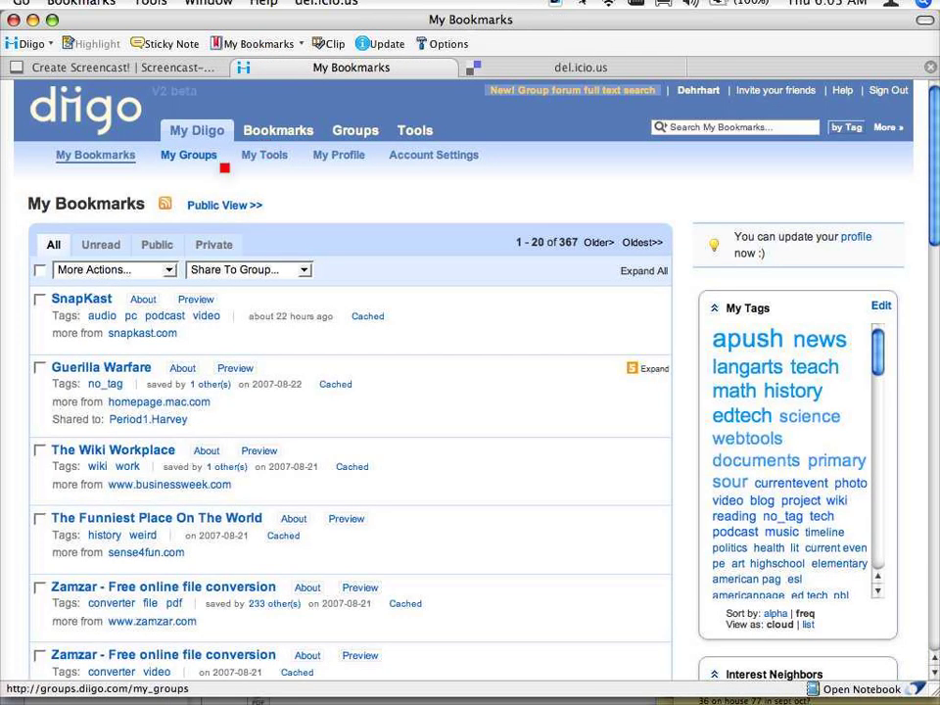
click(210, 158)
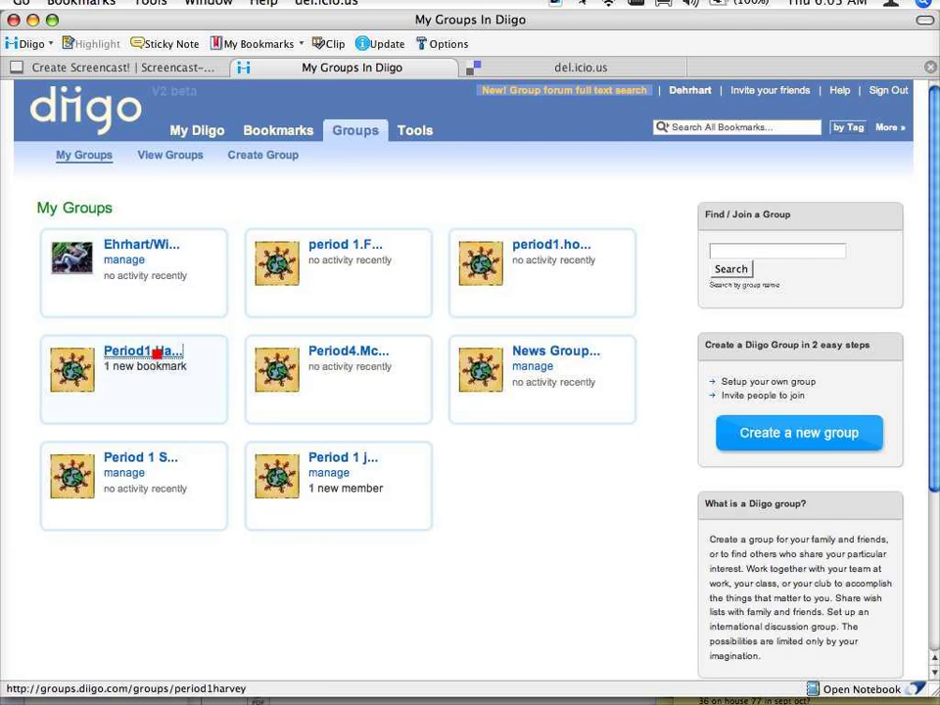
click(157, 353)
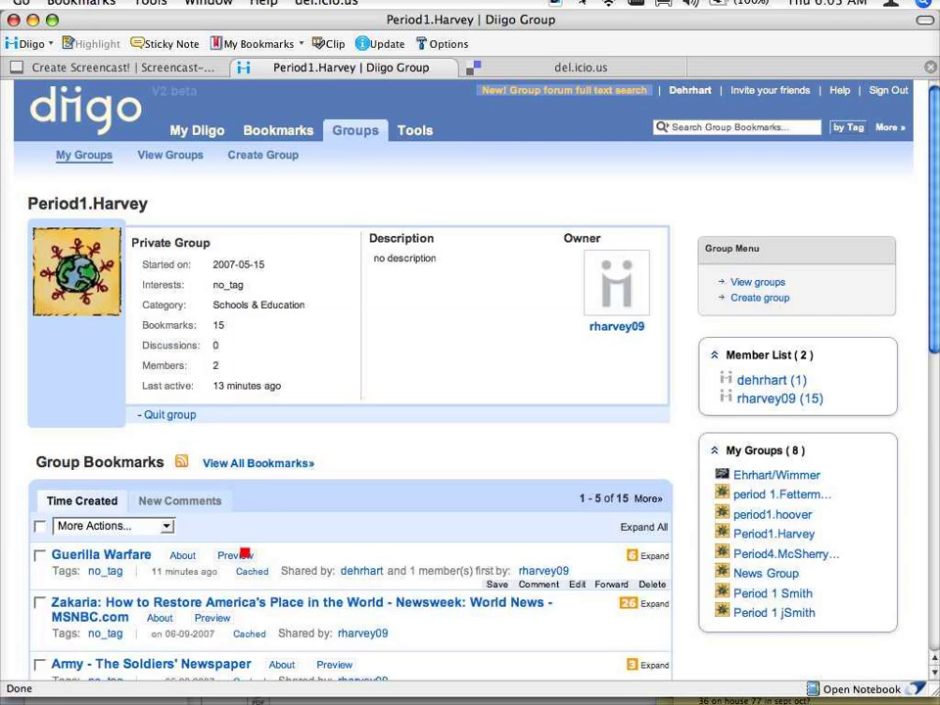
Expand the "Army - The Soldiers' Newspaper" entry in the group bookmarks to view its annotations, and collapse it again.
scroll(245, 553, down, 1)
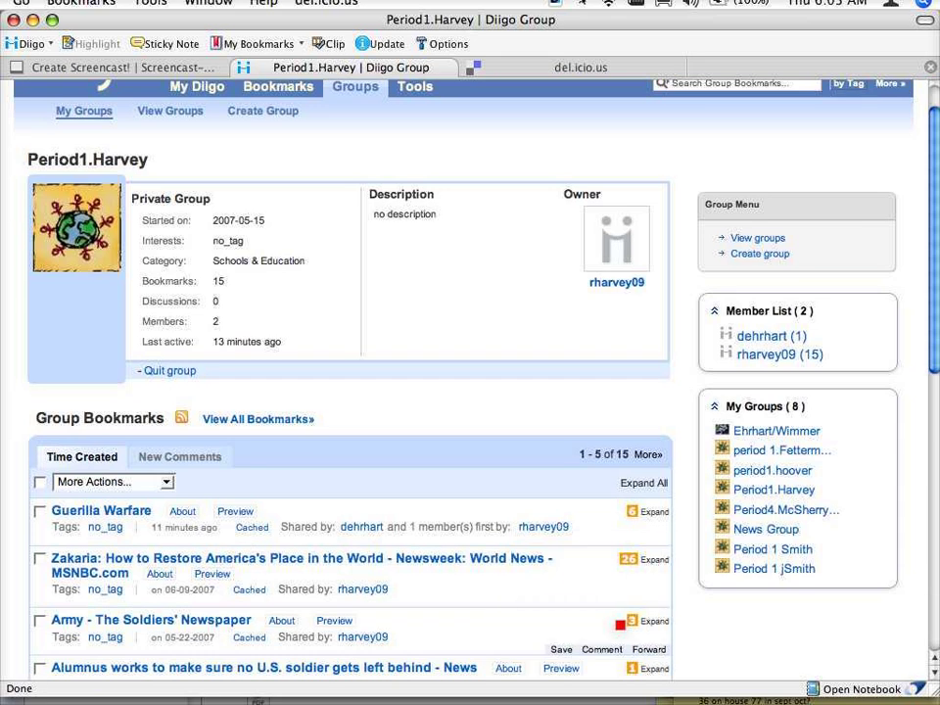
click(650, 621)
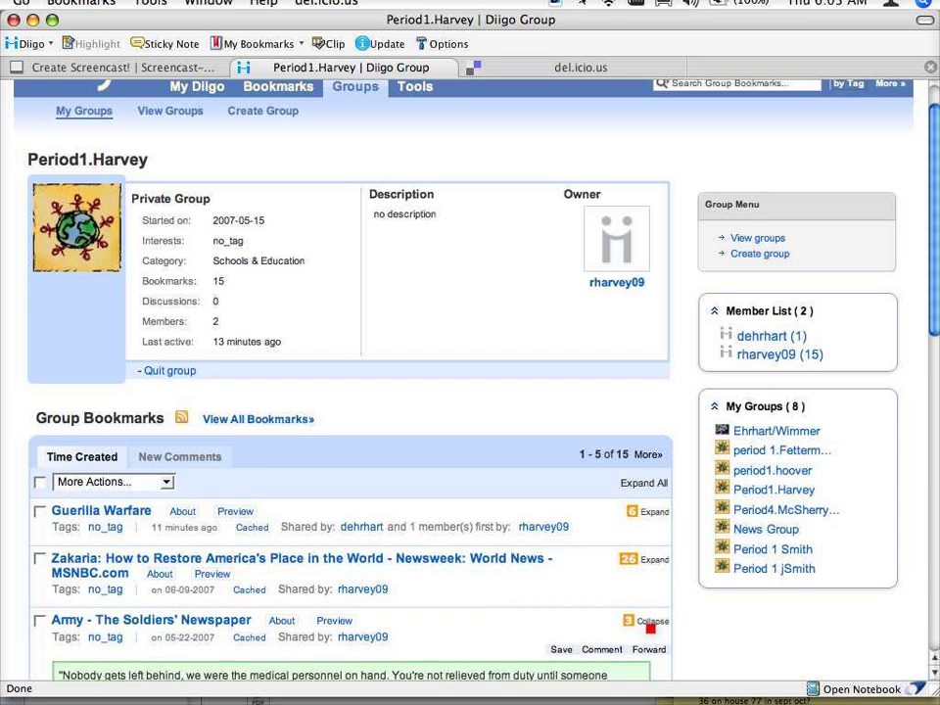
click(650, 625)
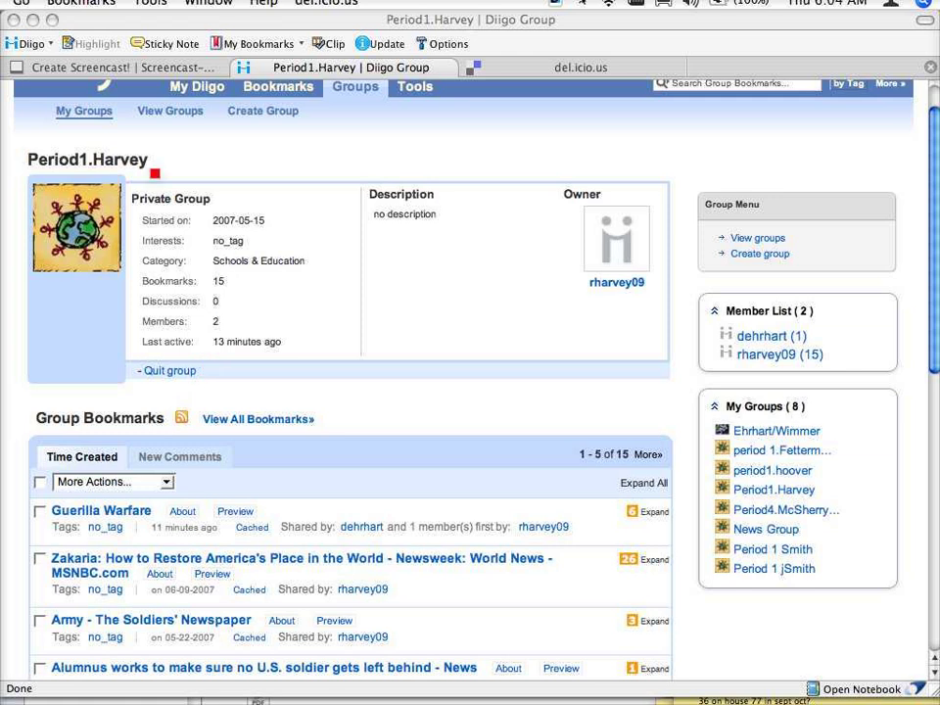
Go back to the My Groups overview and reopen the Period1 student group with the new bookmark.
click(86, 112)
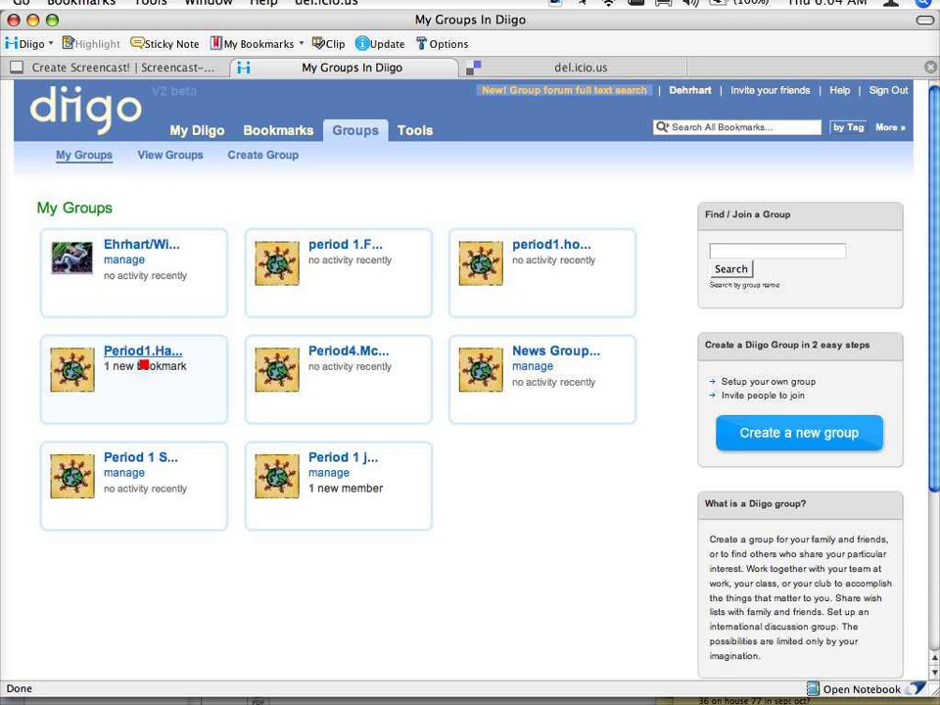
click(143, 352)
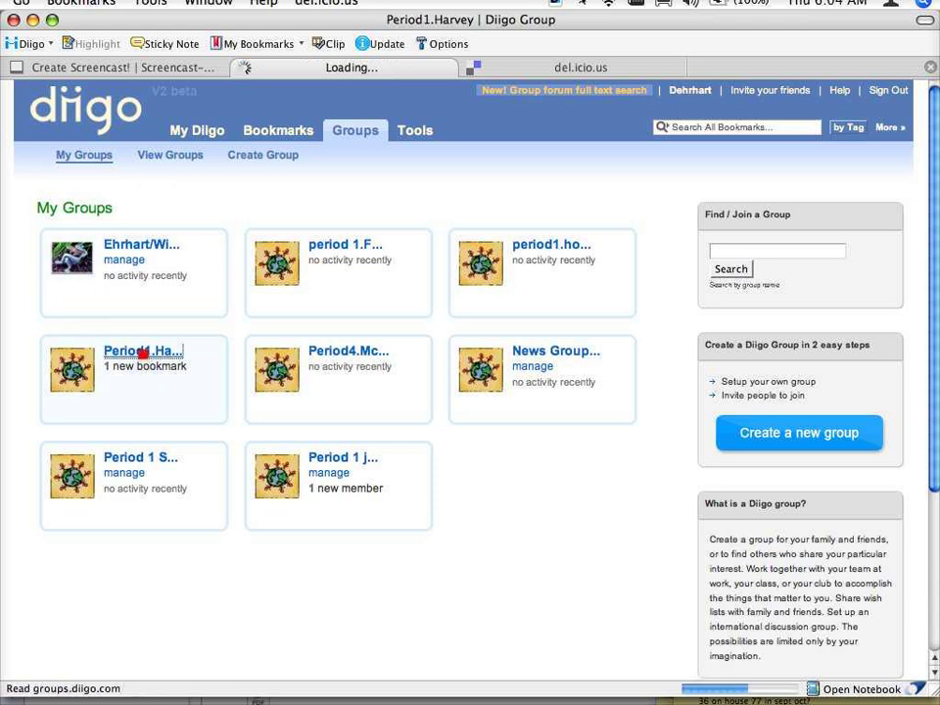